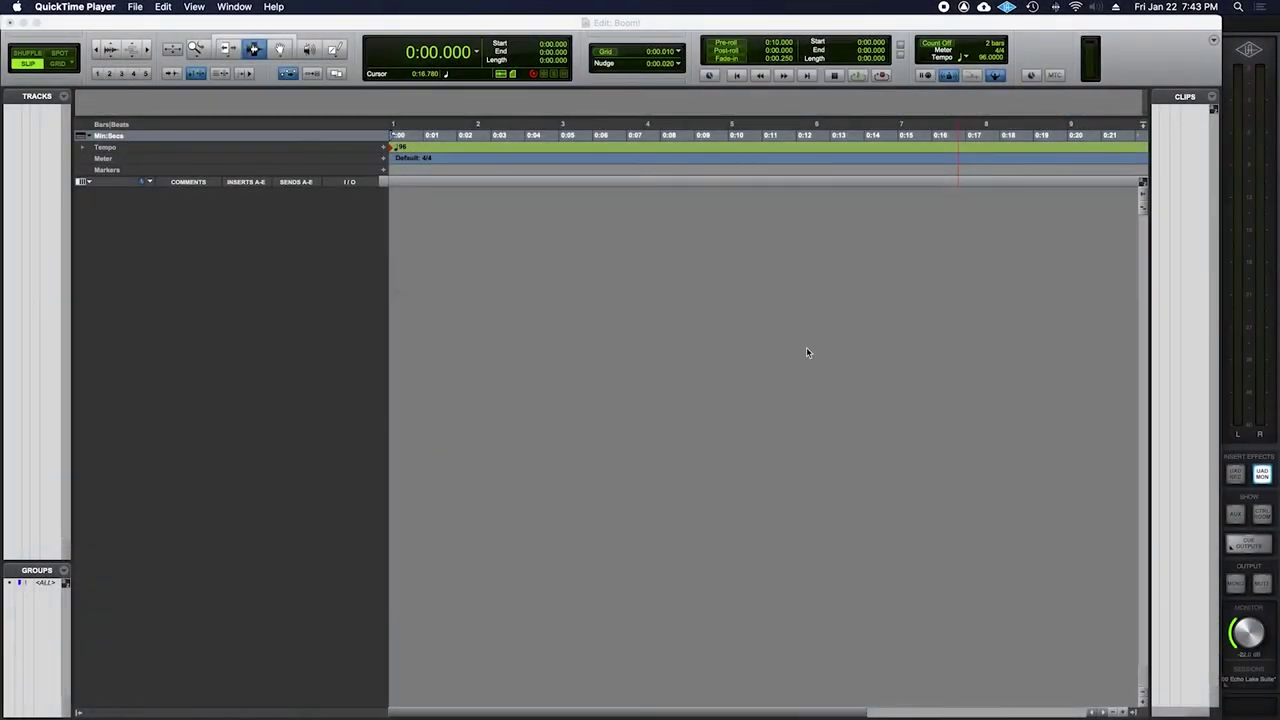
# Step: Switch to Grid edit mode with the Smart Tool and a Bars|Beats main counter
pyautogui.click(60, 65)
pyautogui.click(95, 94)
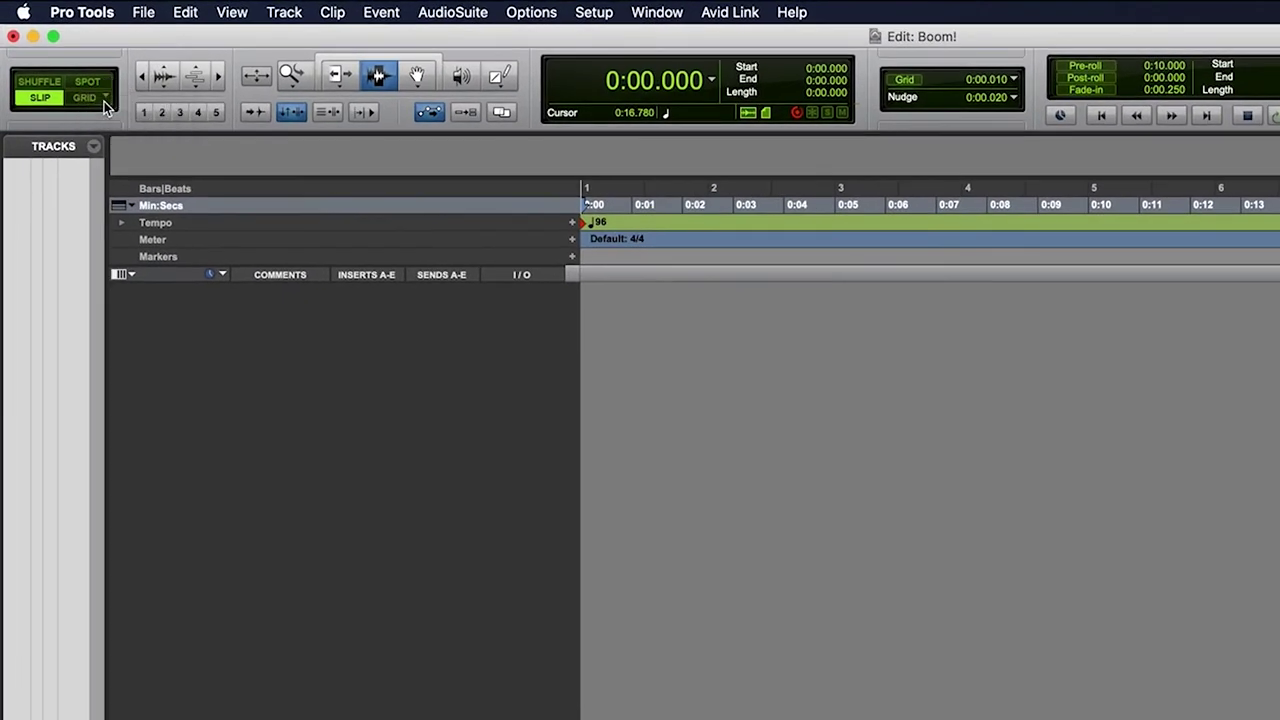
pyautogui.click(398, 57)
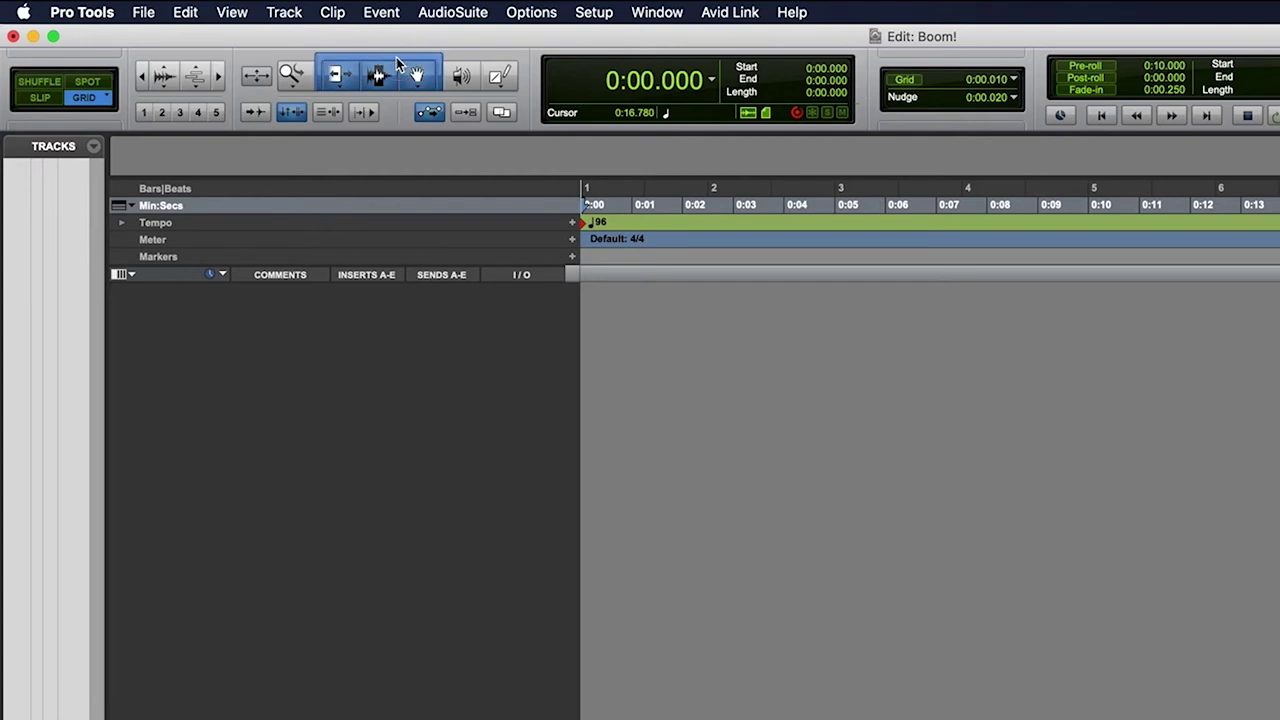
pyautogui.click(710, 82)
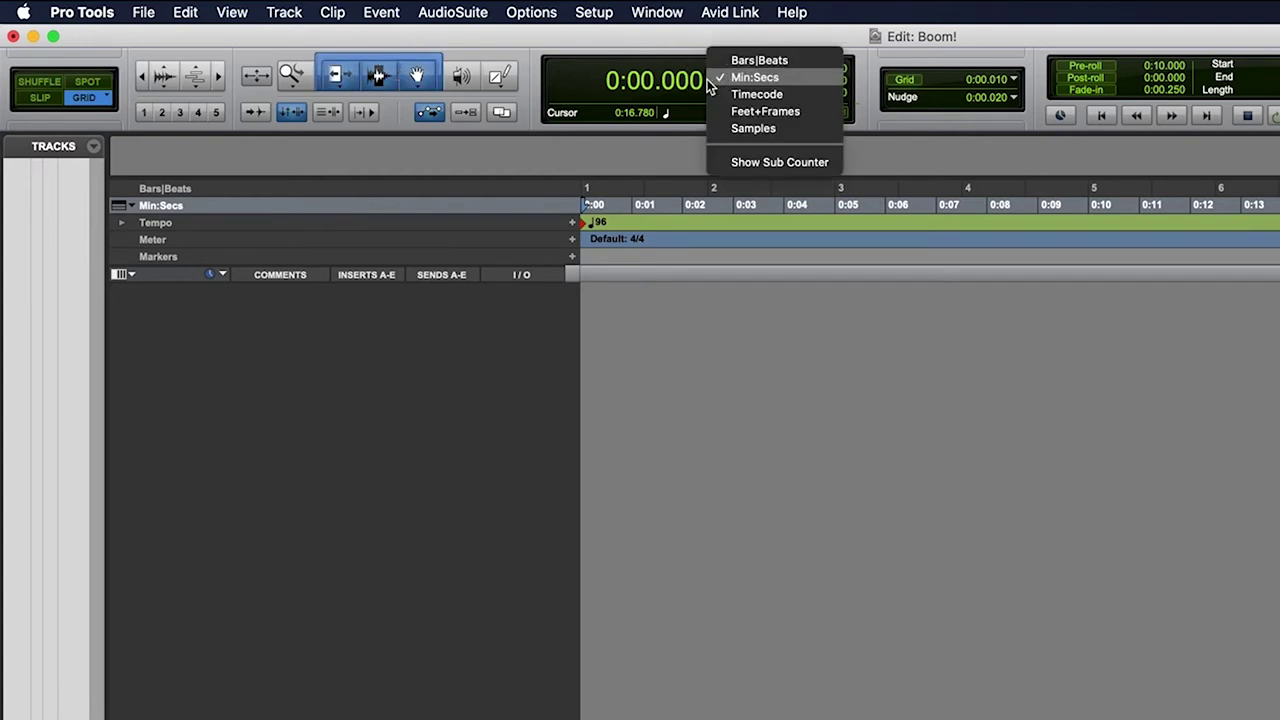
pyautogui.click(720, 62)
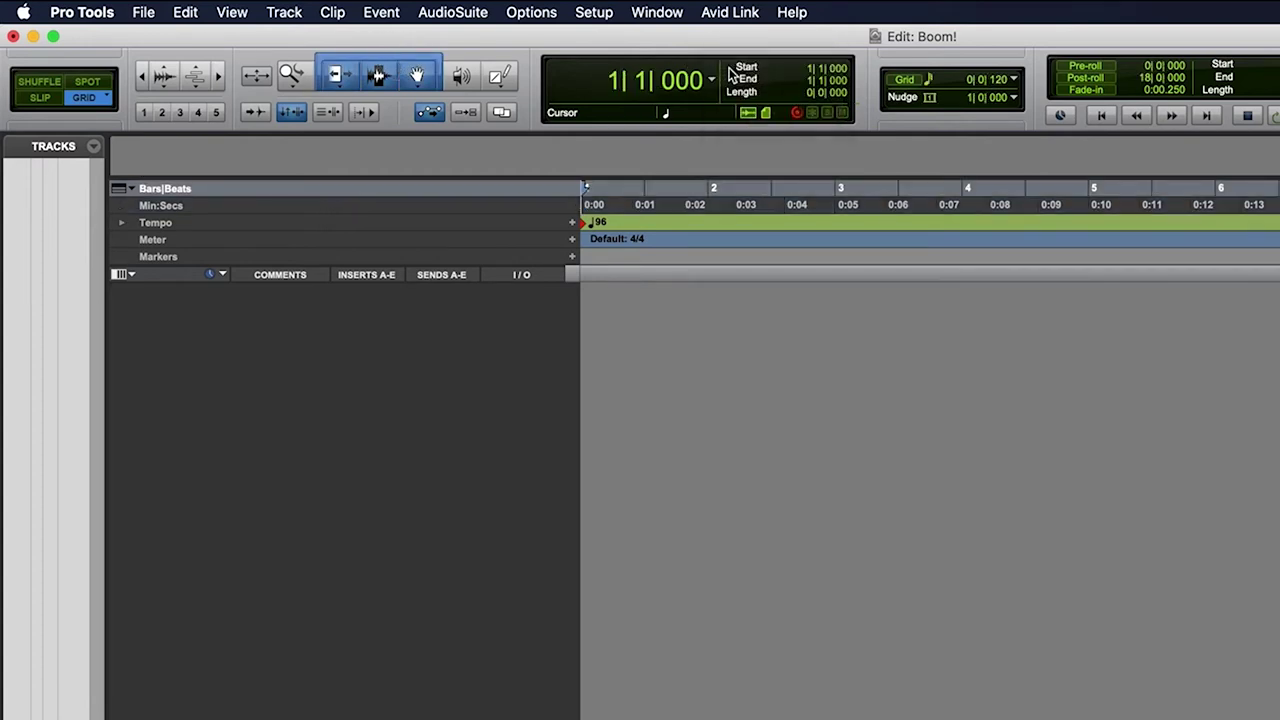
# Step: Turn on grid snapping with a grid value of 1 bar
pyautogui.click(905, 80)
pyautogui.click(928, 80)
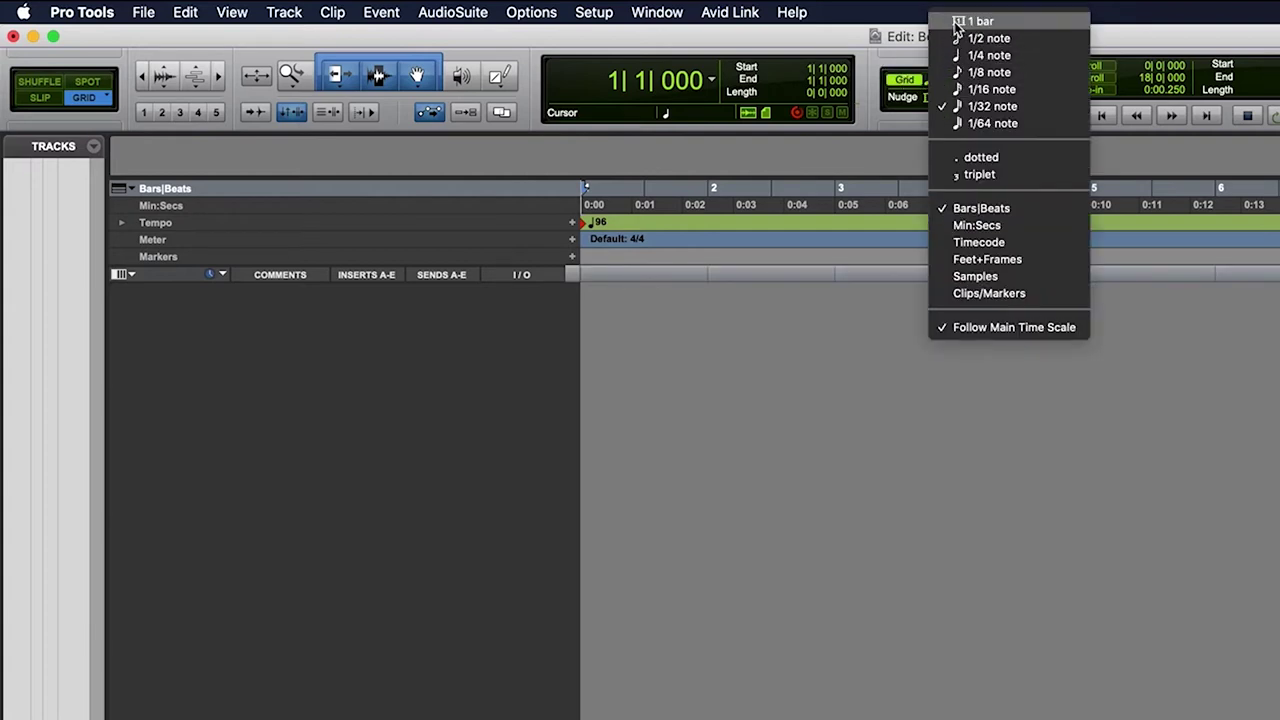
pyautogui.click(956, 21)
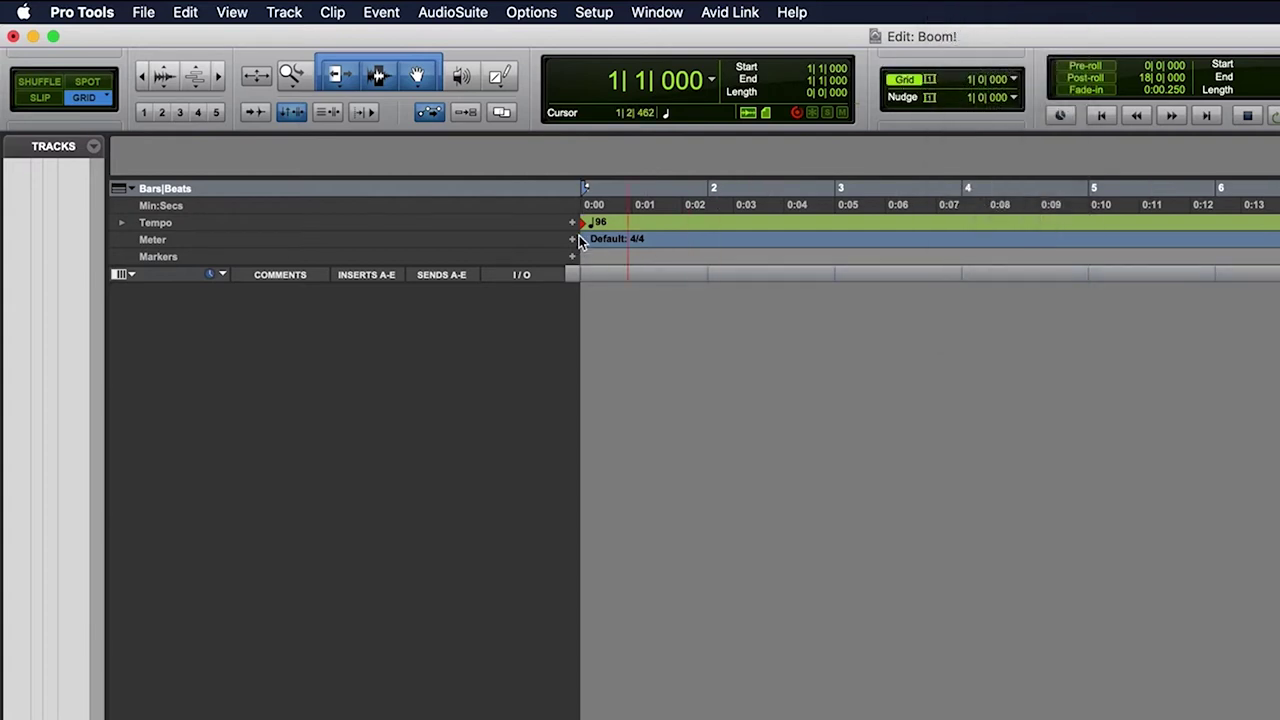
# Step: Set the tempo marker at bar 1 to 96 BPM and confirm the change
pyautogui.doubleClick(586, 223)
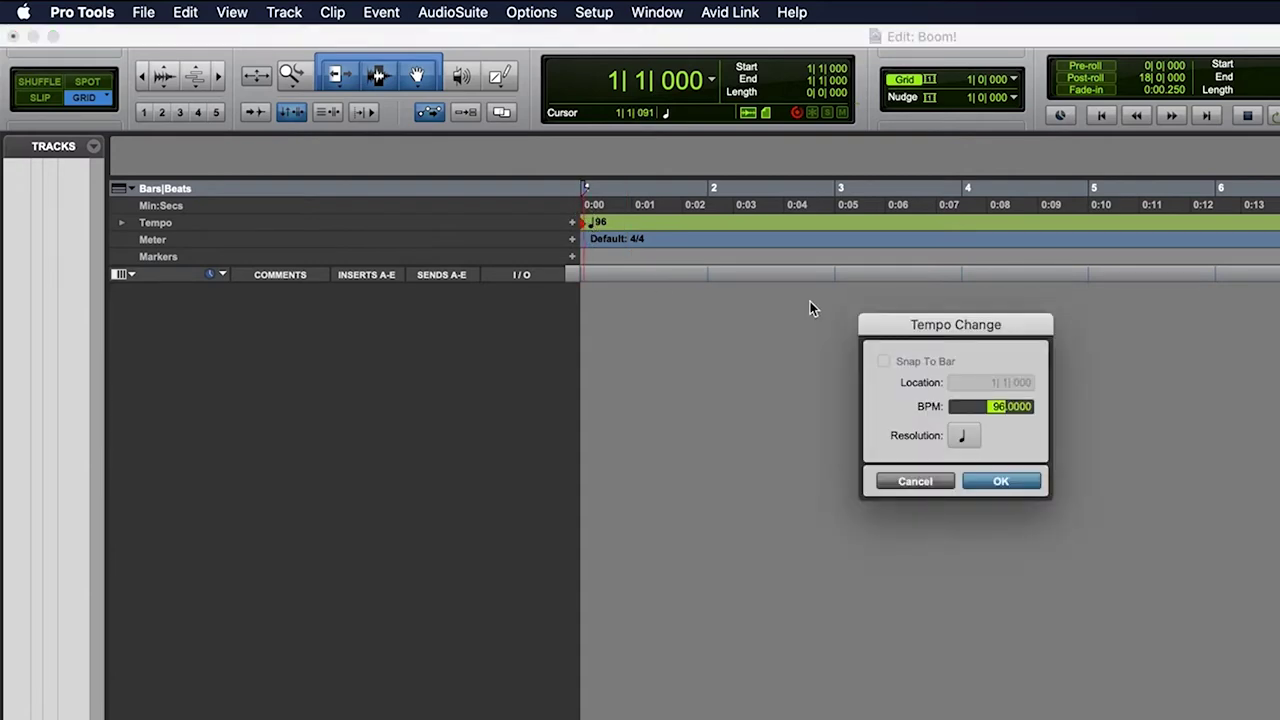
pyautogui.write('110')
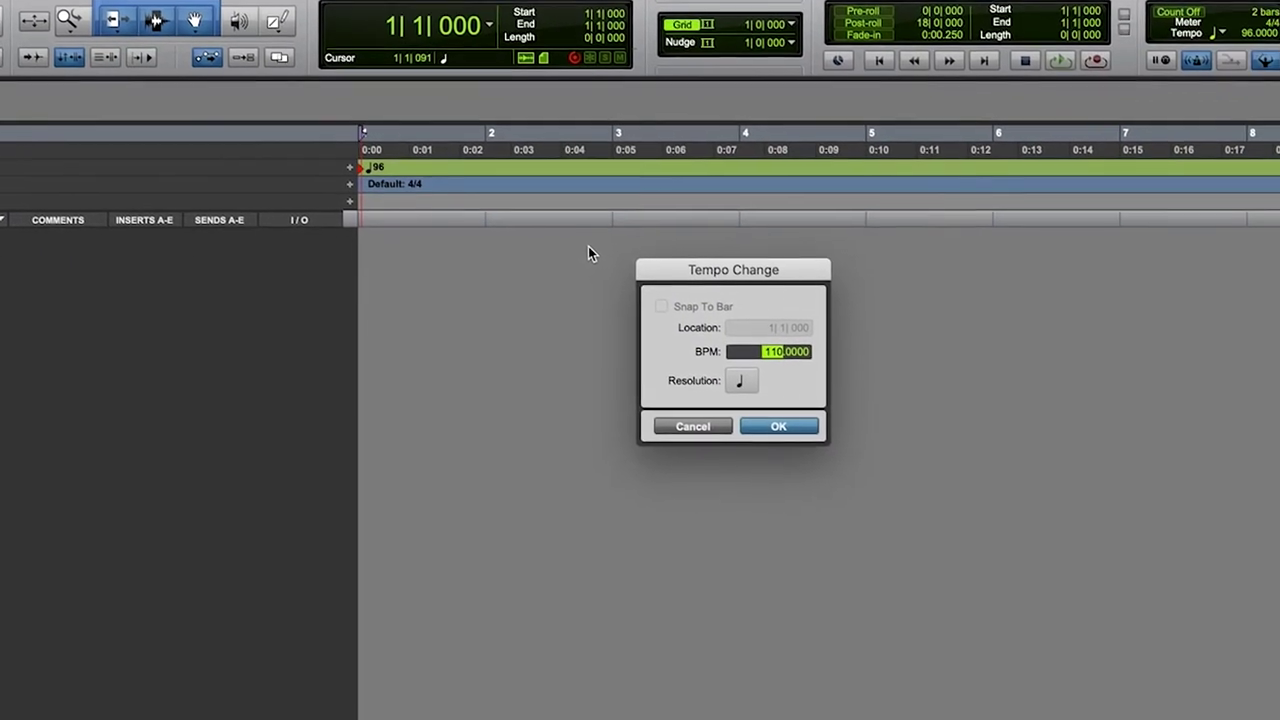
pyautogui.write('90')
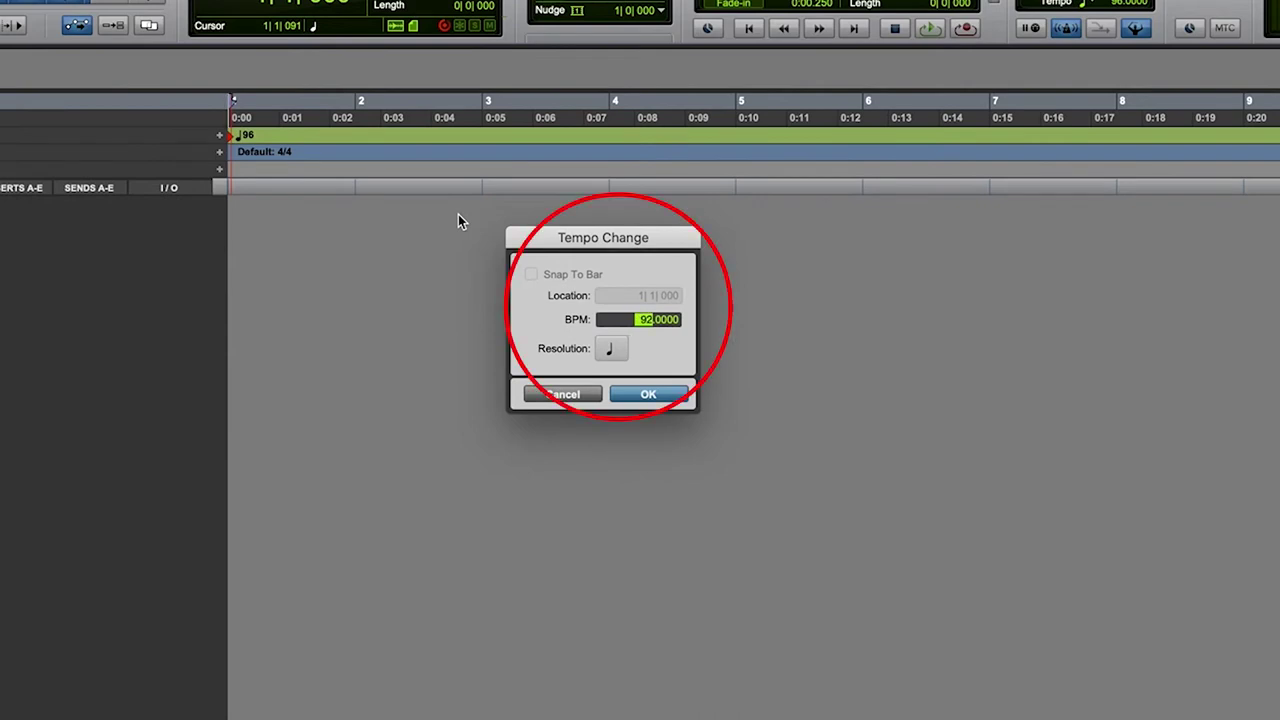
pyautogui.press('Up')
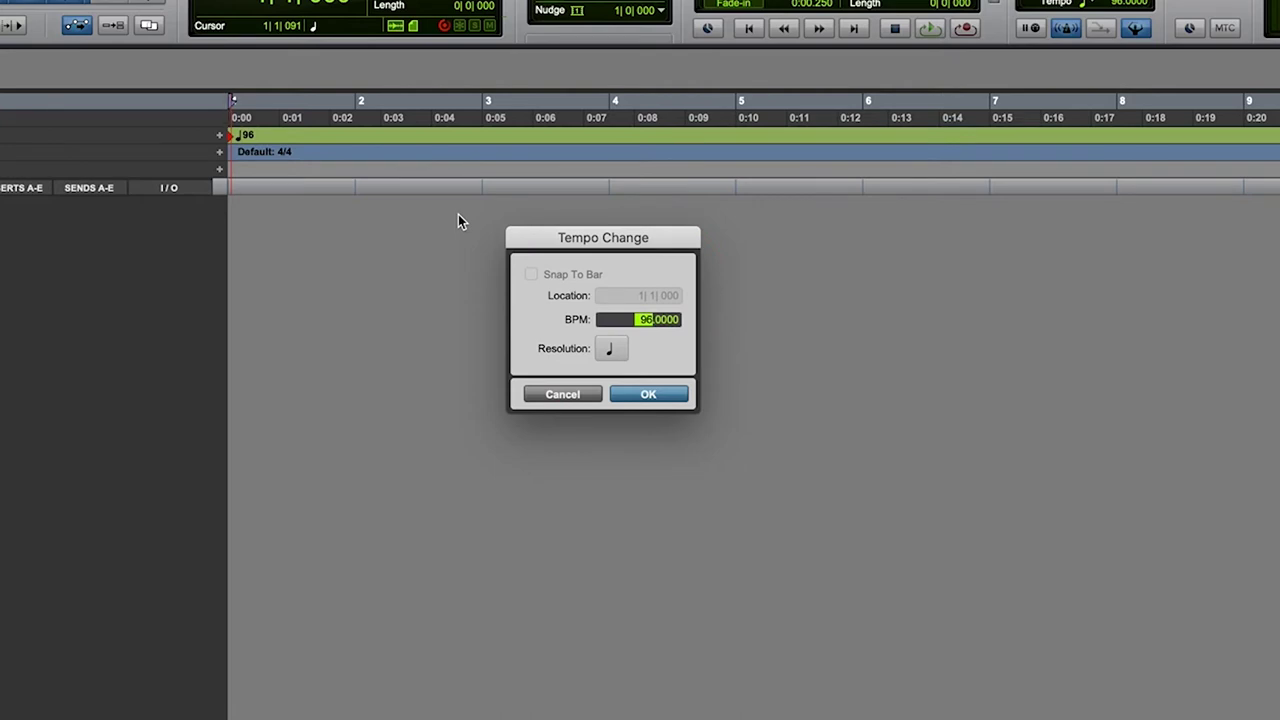
pyautogui.click(630, 398)
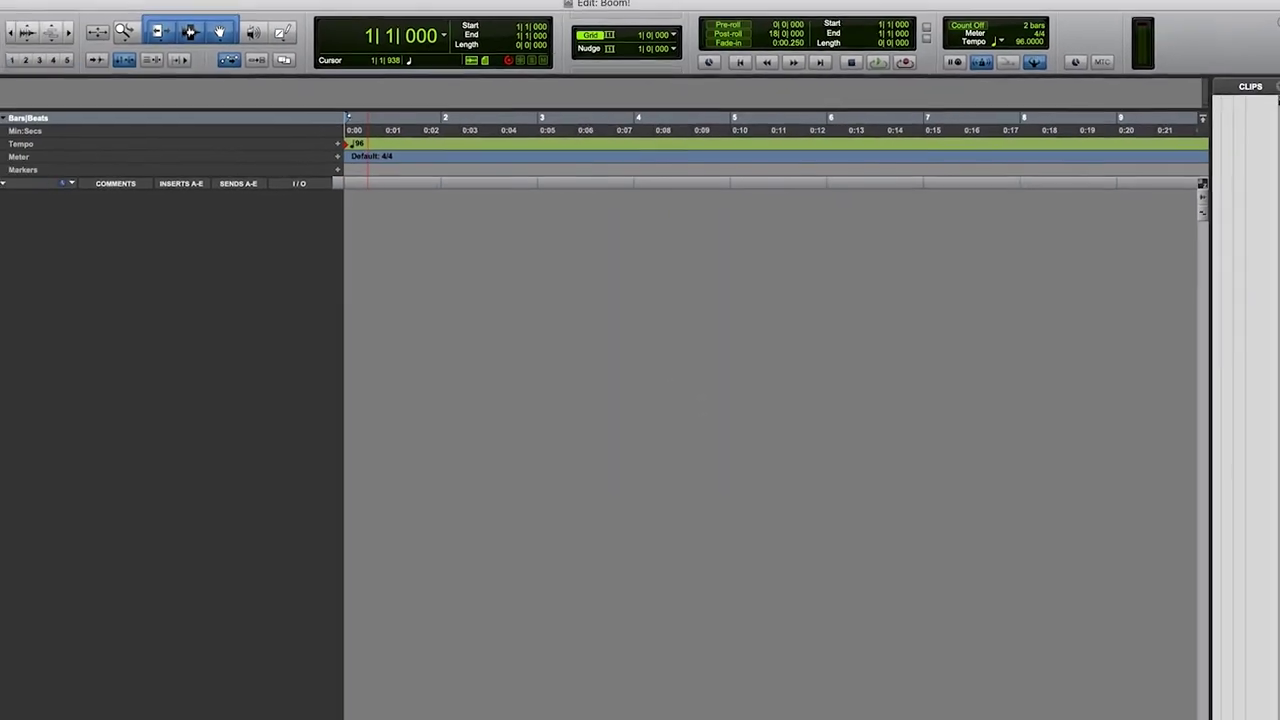
# Step: Create a new stereo instrument track named Boom1
pyautogui.click(185, 12)
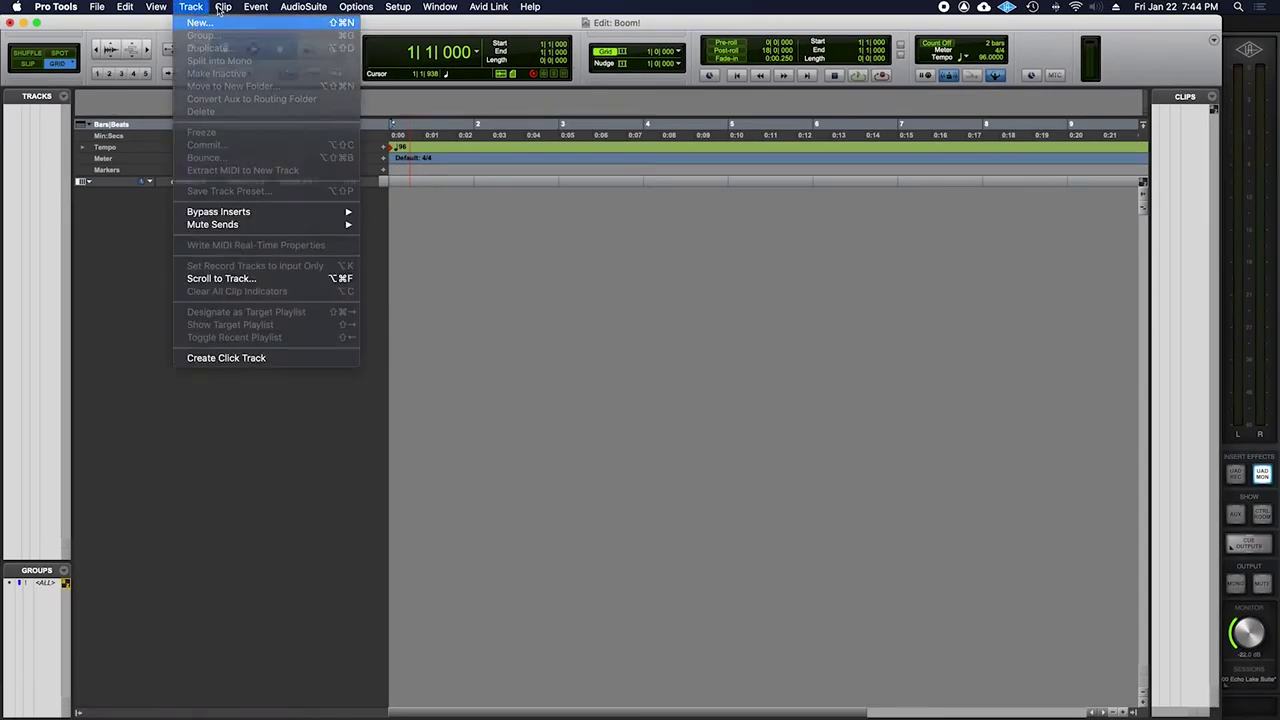
pyautogui.click(196, 24)
pyautogui.click(499, 264)
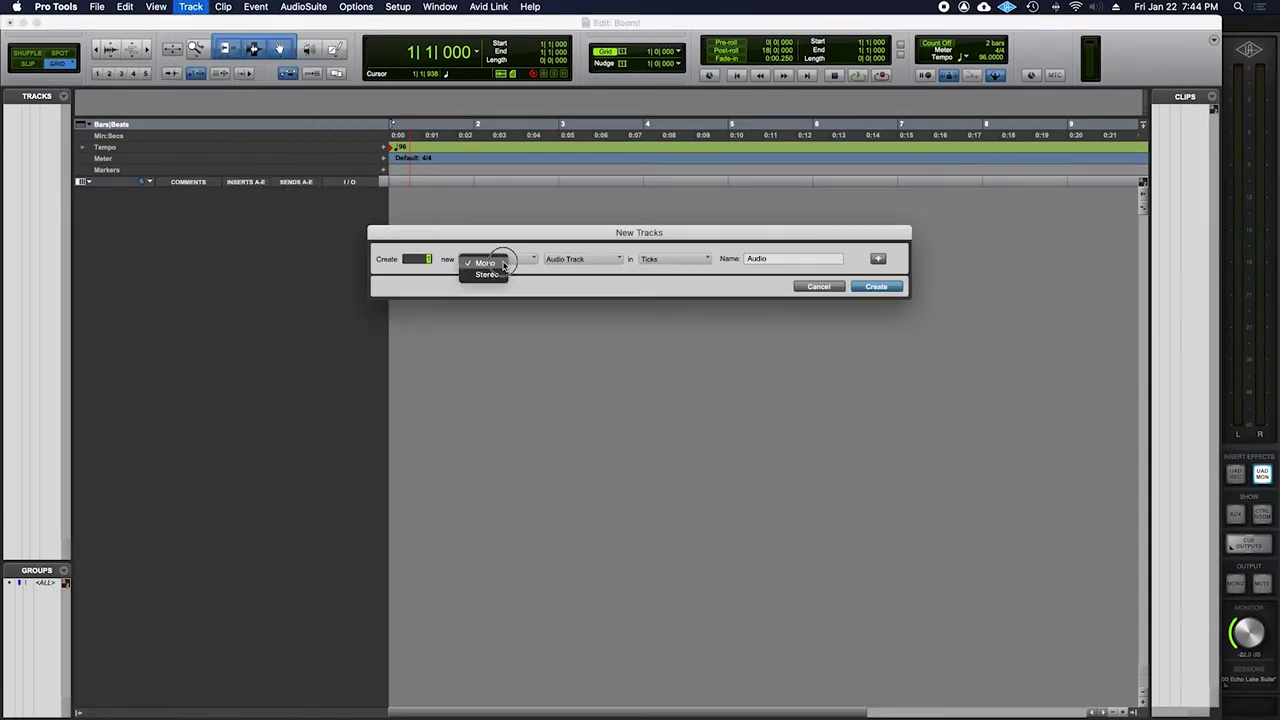
pyautogui.click(485, 272)
pyautogui.click(596, 260)
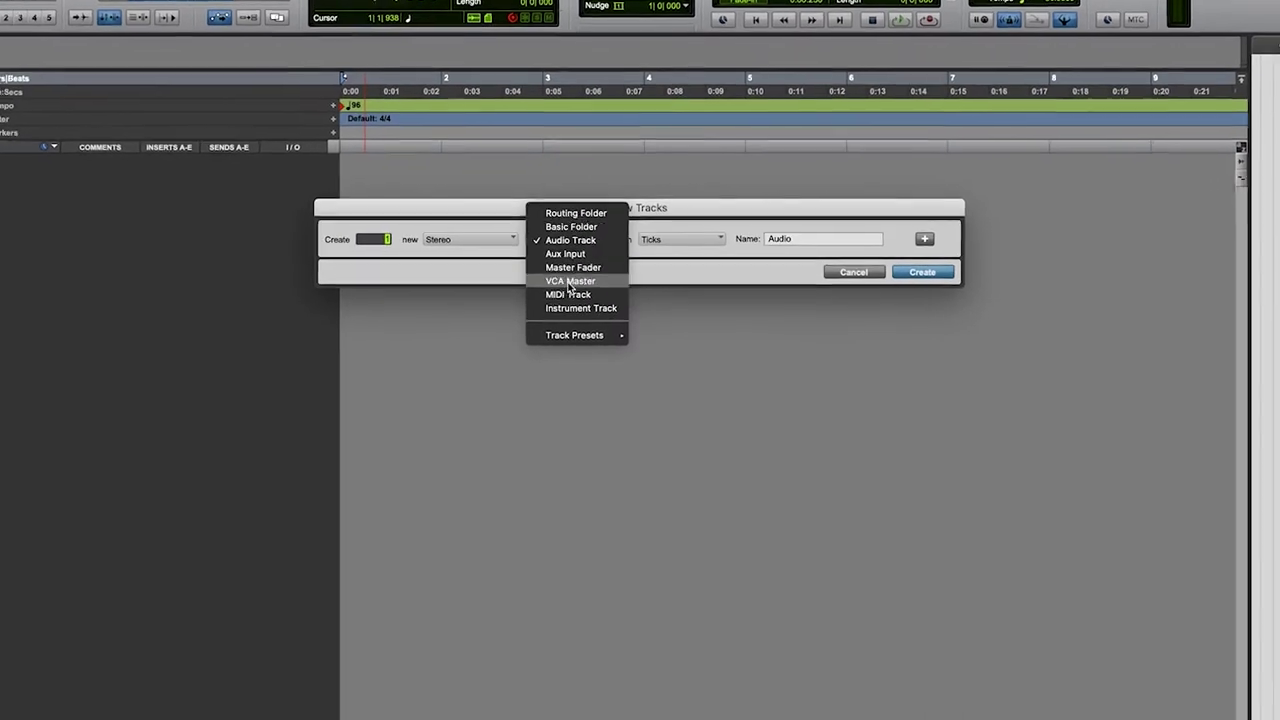
pyautogui.click(584, 311)
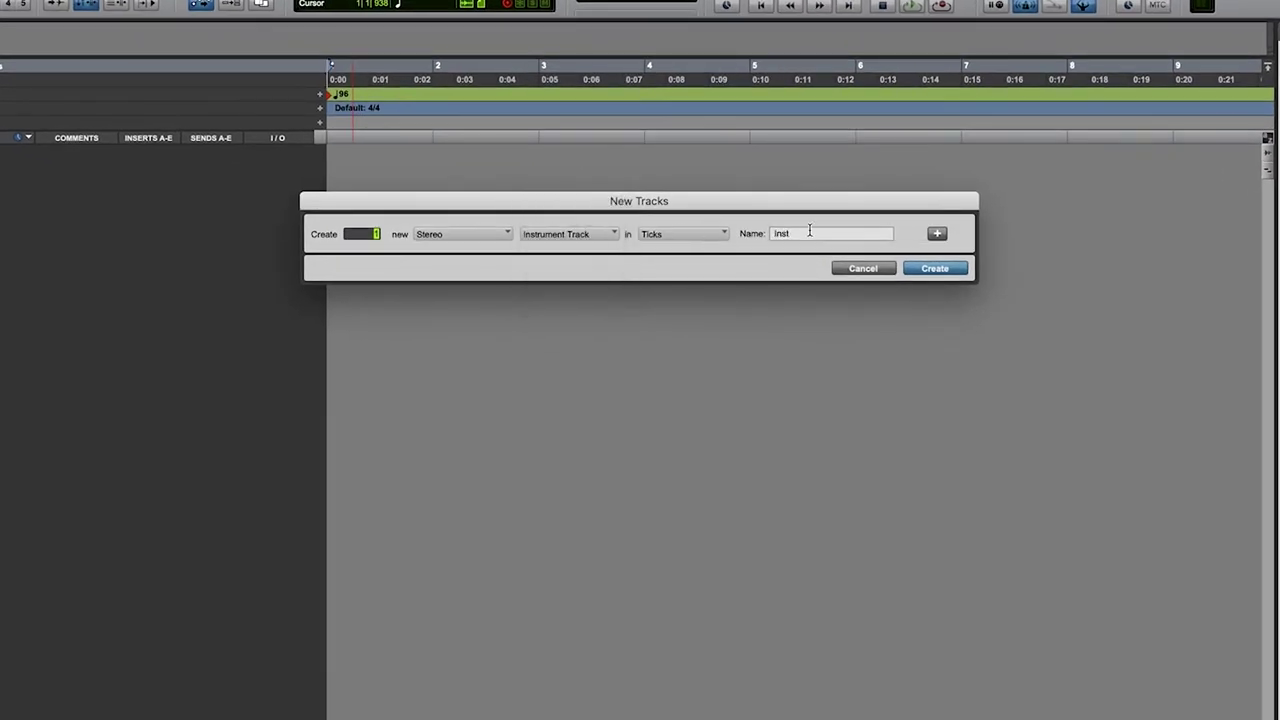
pyautogui.click(766, 230)
pyautogui.write('Boom1')
pyautogui.press('Return')
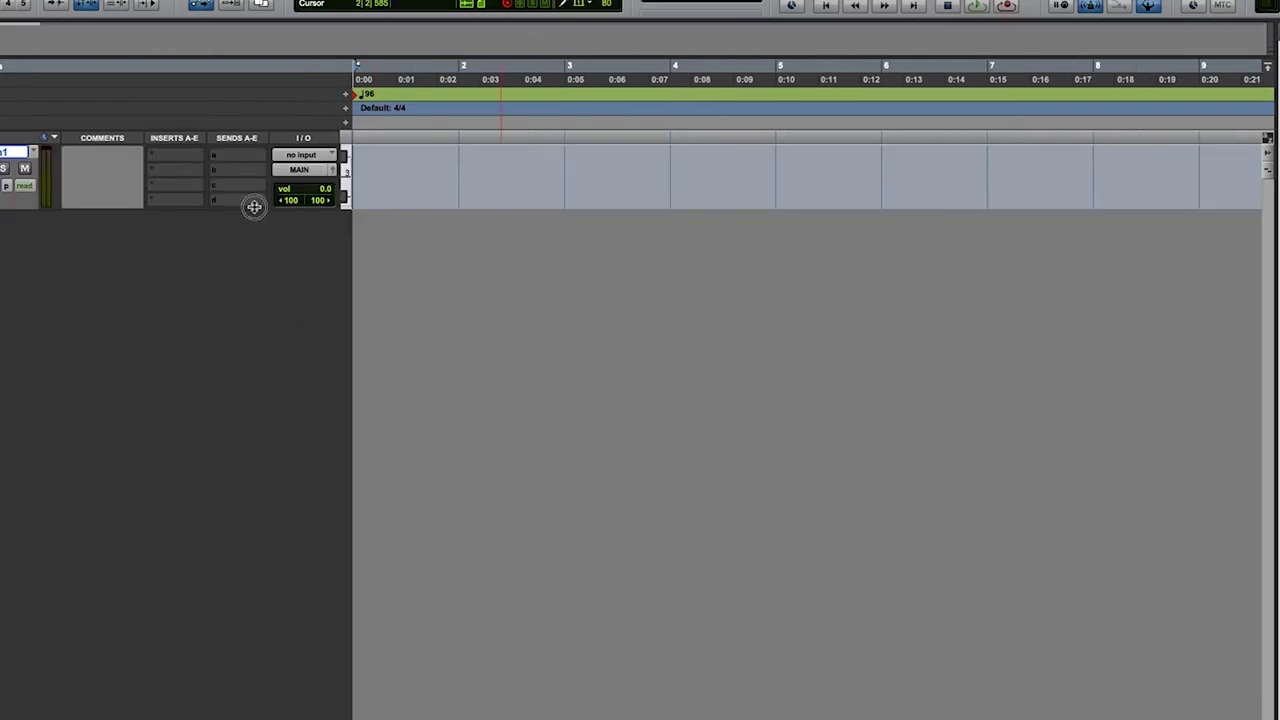
# Step: Make the Boom1 track taller and insert the Boom drum machine plug-in on it
pyautogui.moveTo(254, 208); pyautogui.dragTo(254, 340)
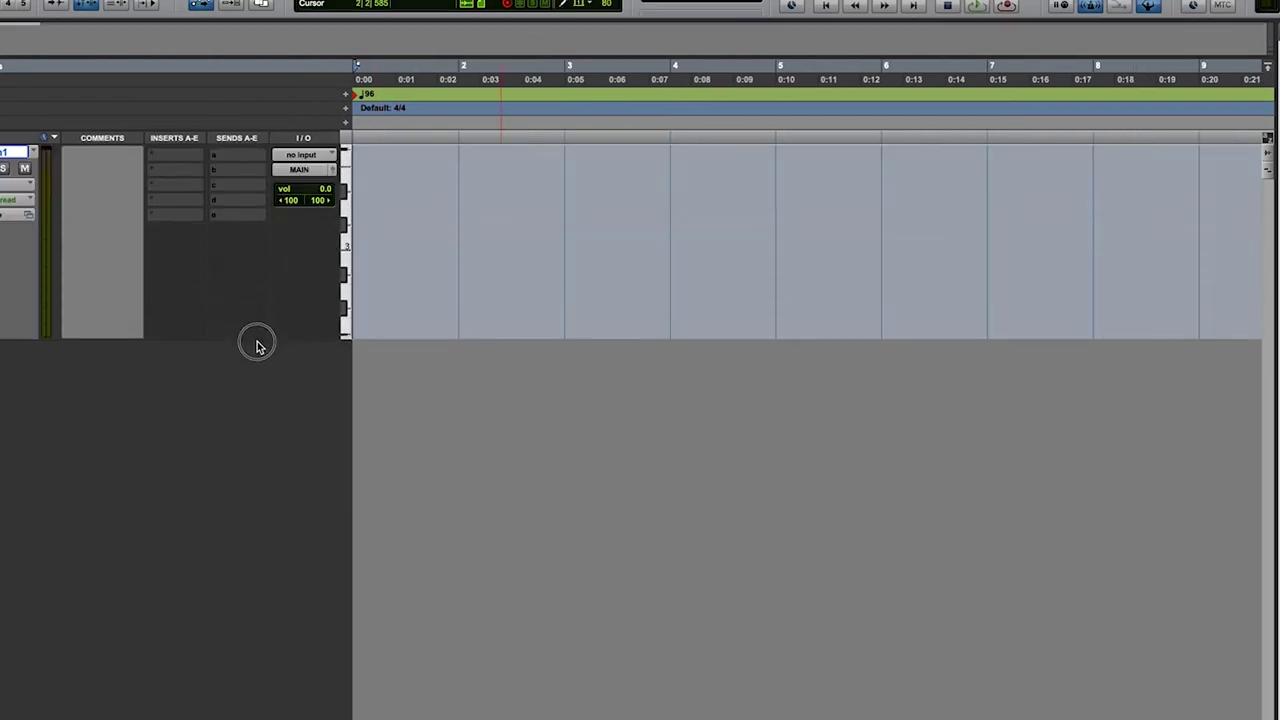
pyautogui.click(170, 155)
pyautogui.moveTo(170, 155)
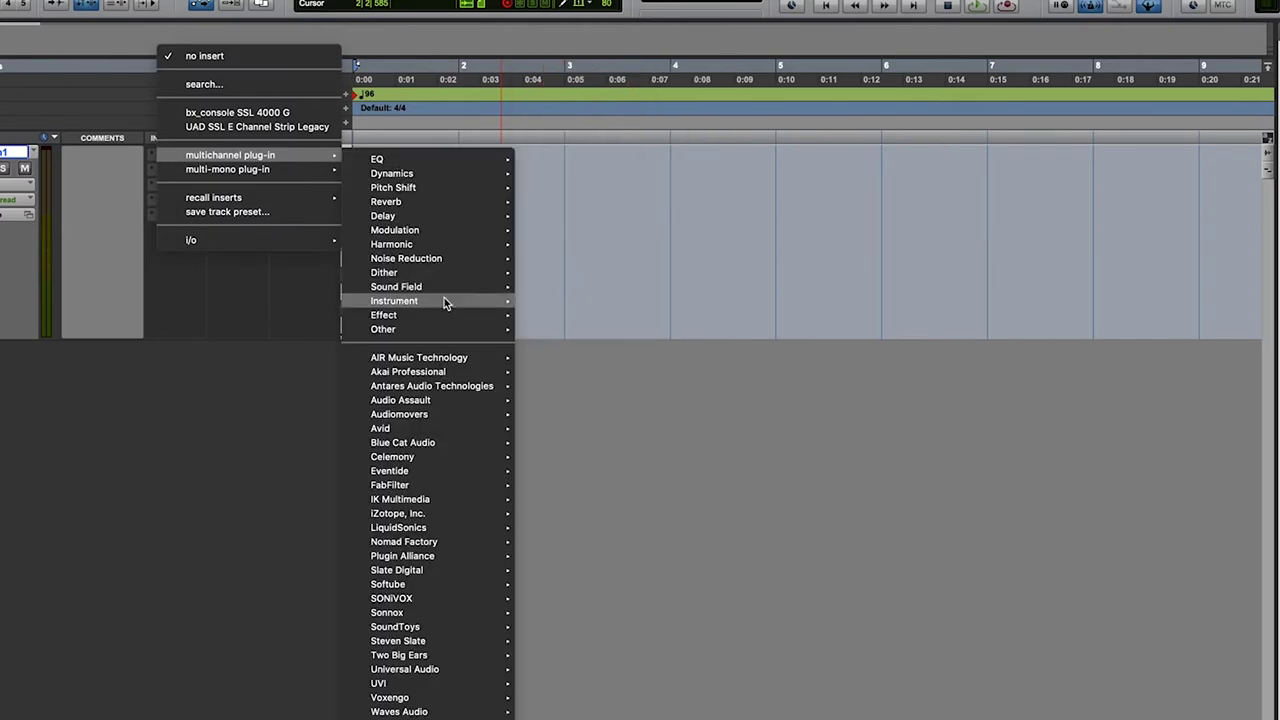
pyautogui.moveTo(446, 302)
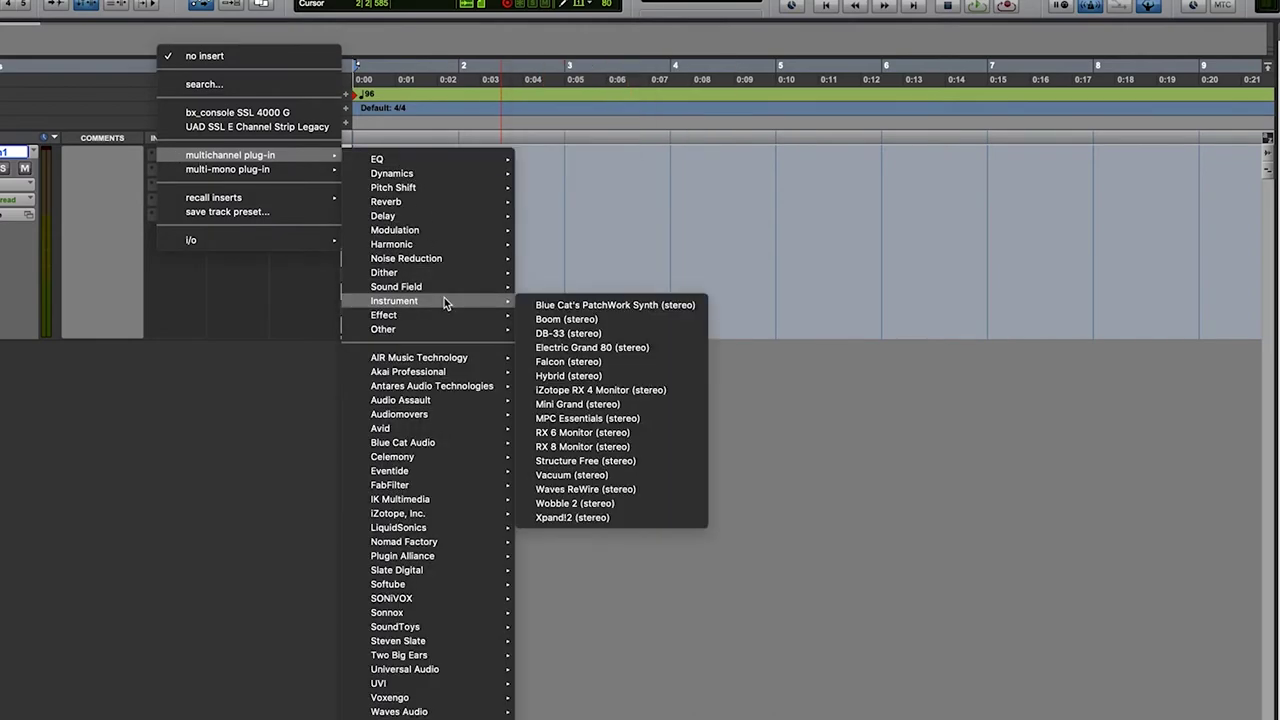
pyautogui.click(640, 321)
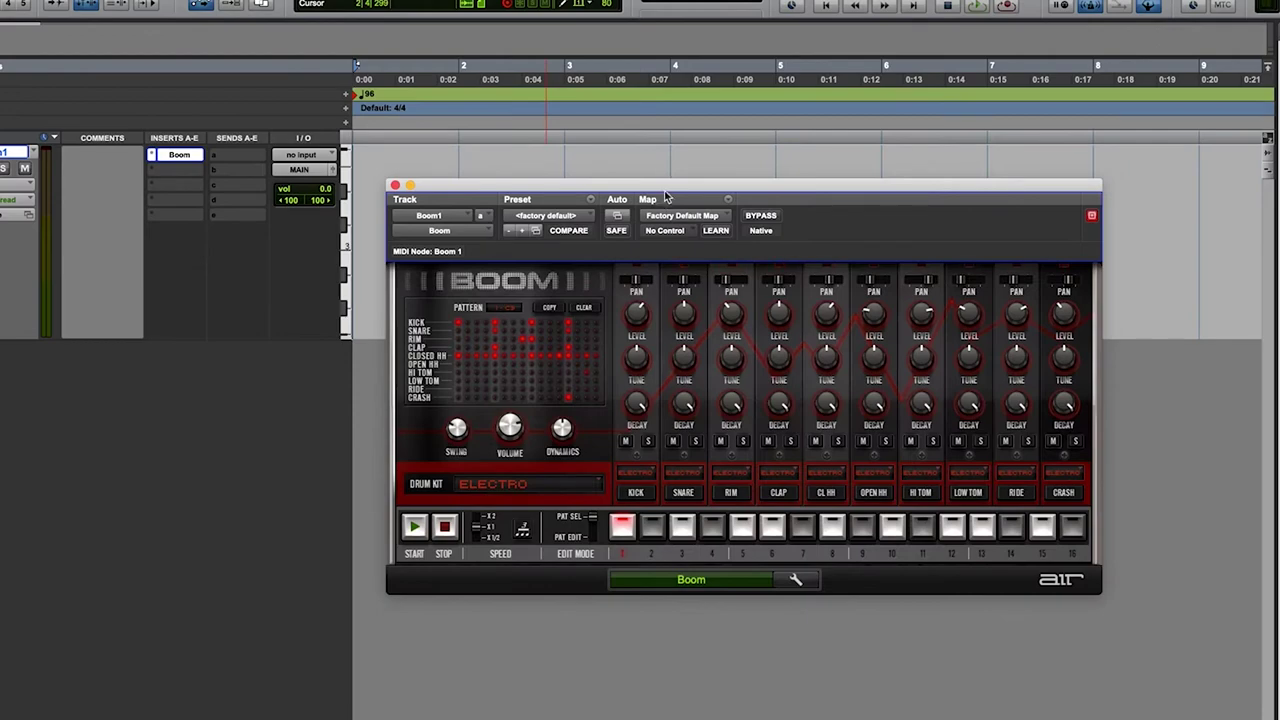
pyautogui.moveTo(667, 198); pyautogui.dragTo(673, 242)
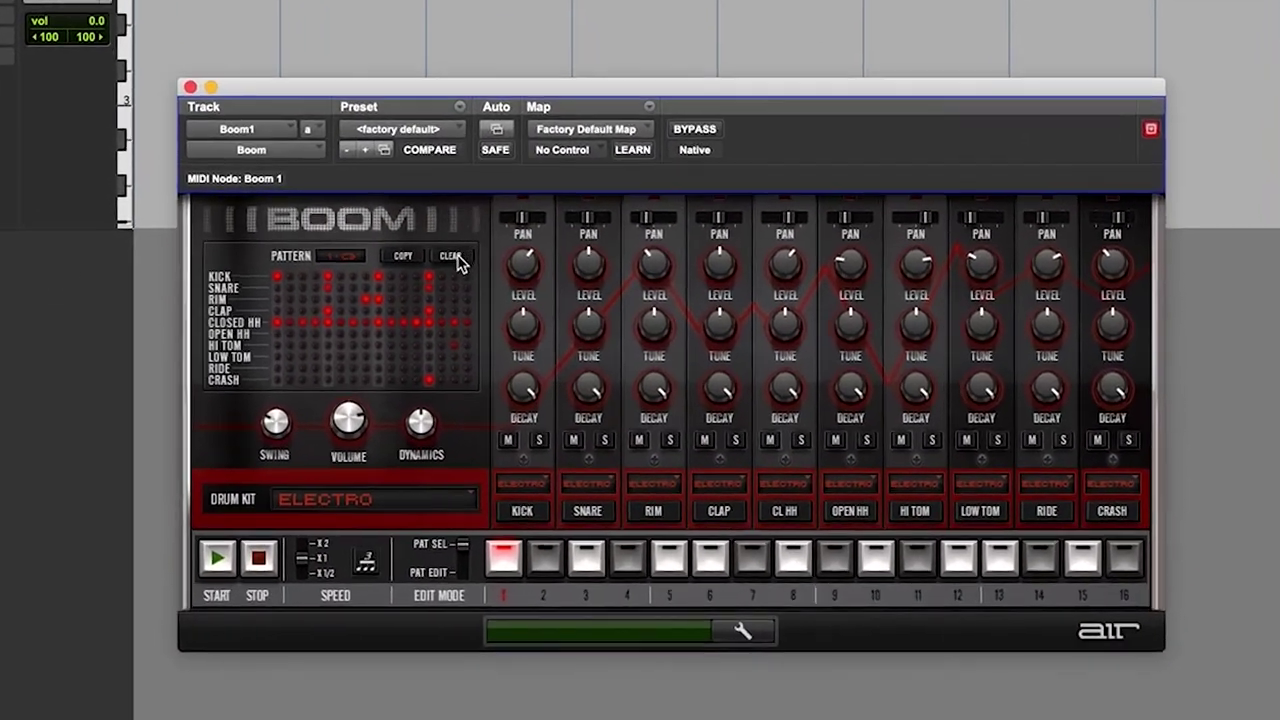
pyautogui.click(452, 256)
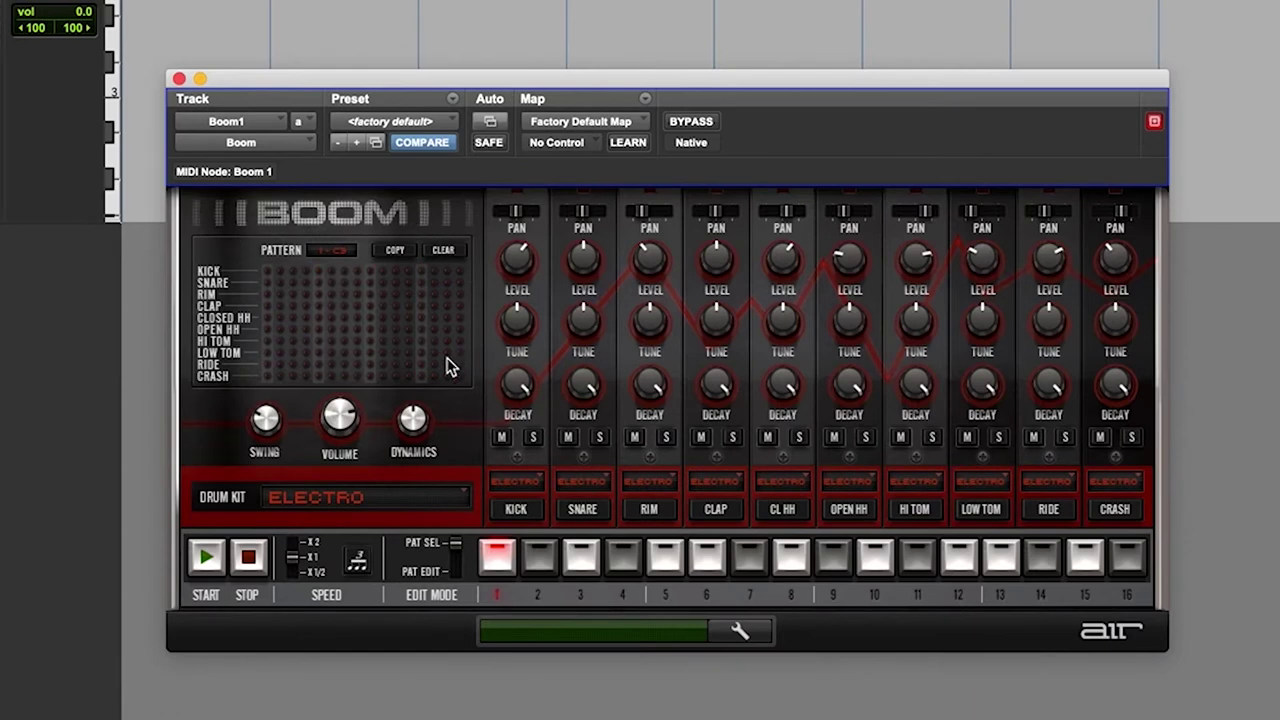
pyautogui.moveTo(281, 428); pyautogui.dragTo(251, 700)
pyautogui.moveTo(363, 417); pyautogui.dragTo(356, 468)
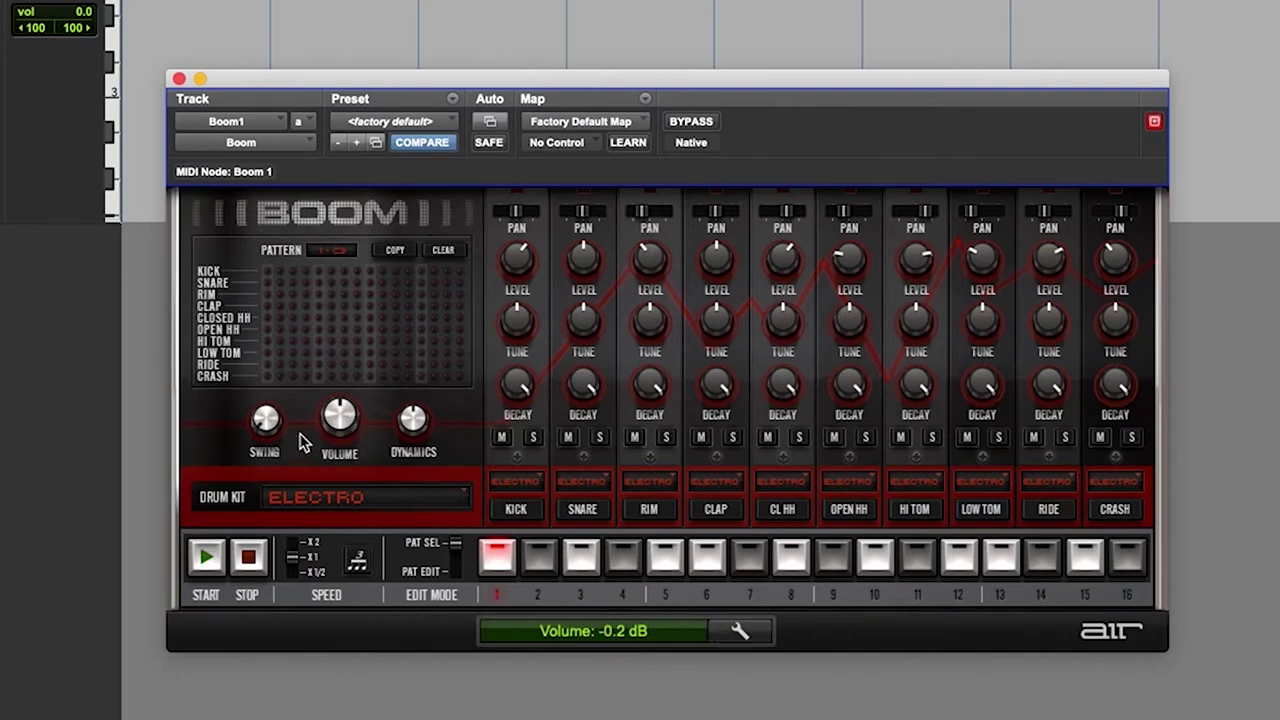
# Step: Select Boom's kick voice and switch it to the Nine-O kit
pyautogui.click(524, 510)
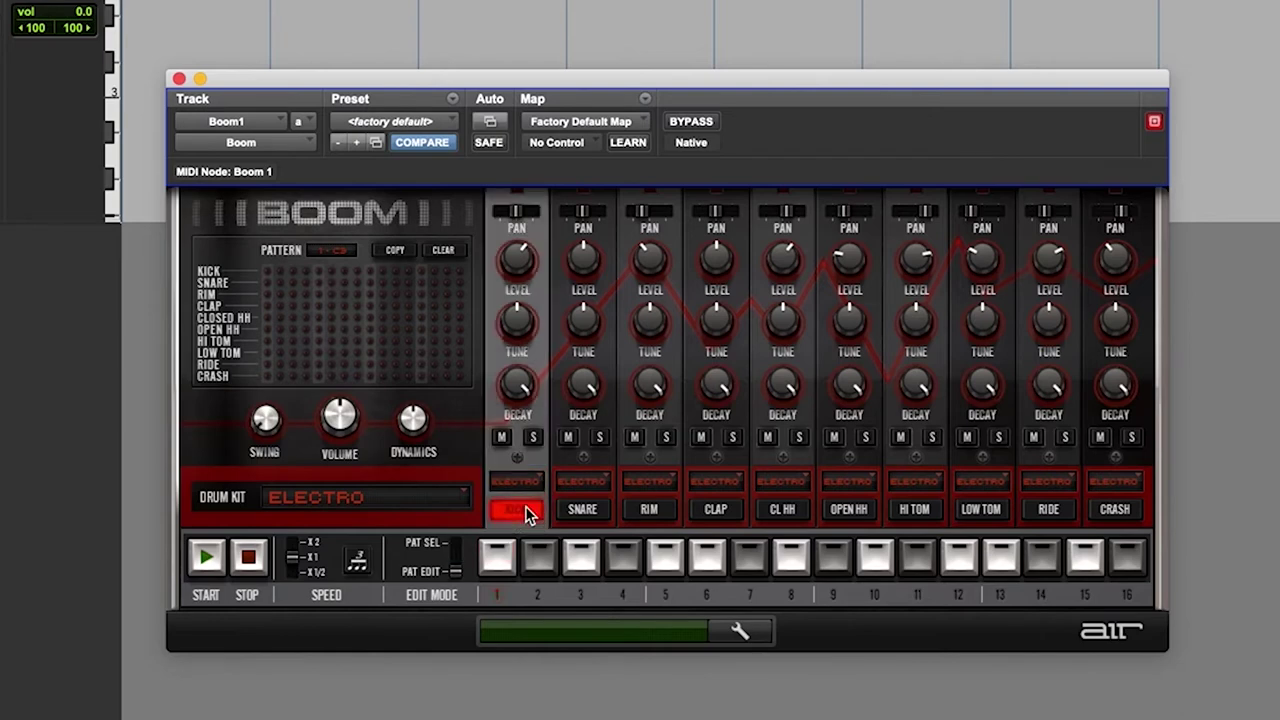
pyautogui.click(529, 487)
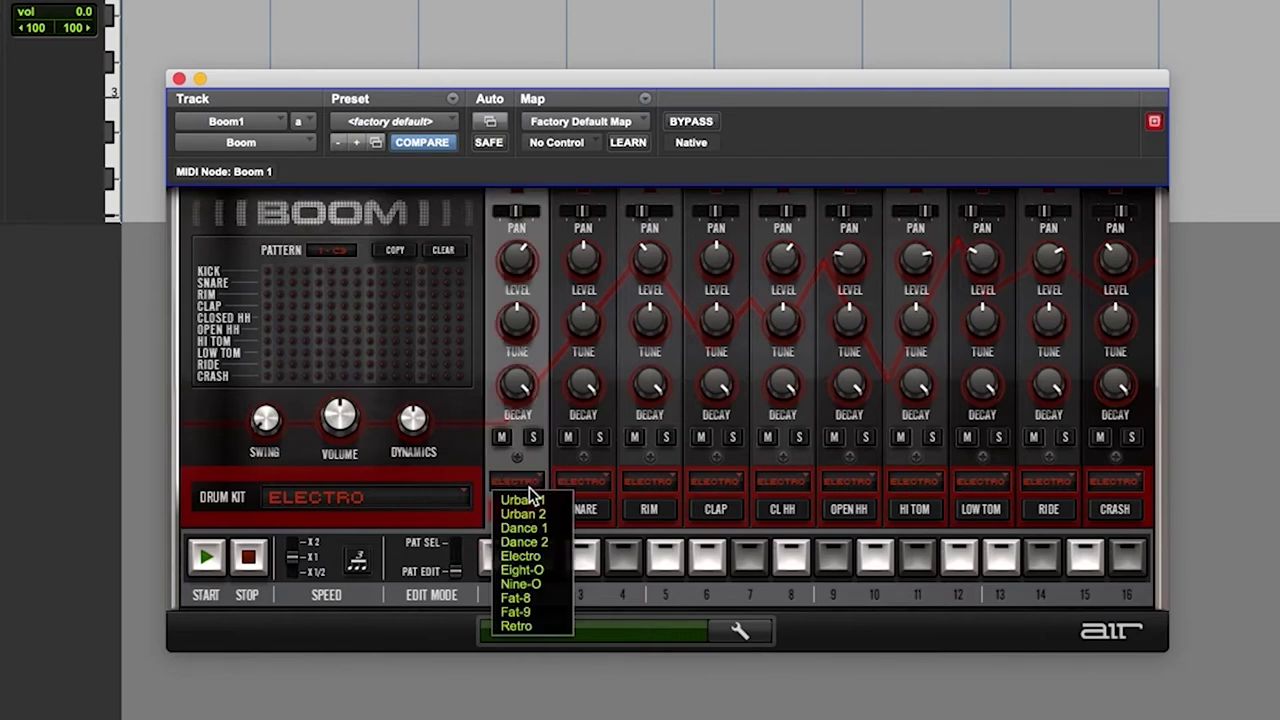
pyautogui.click(521, 514)
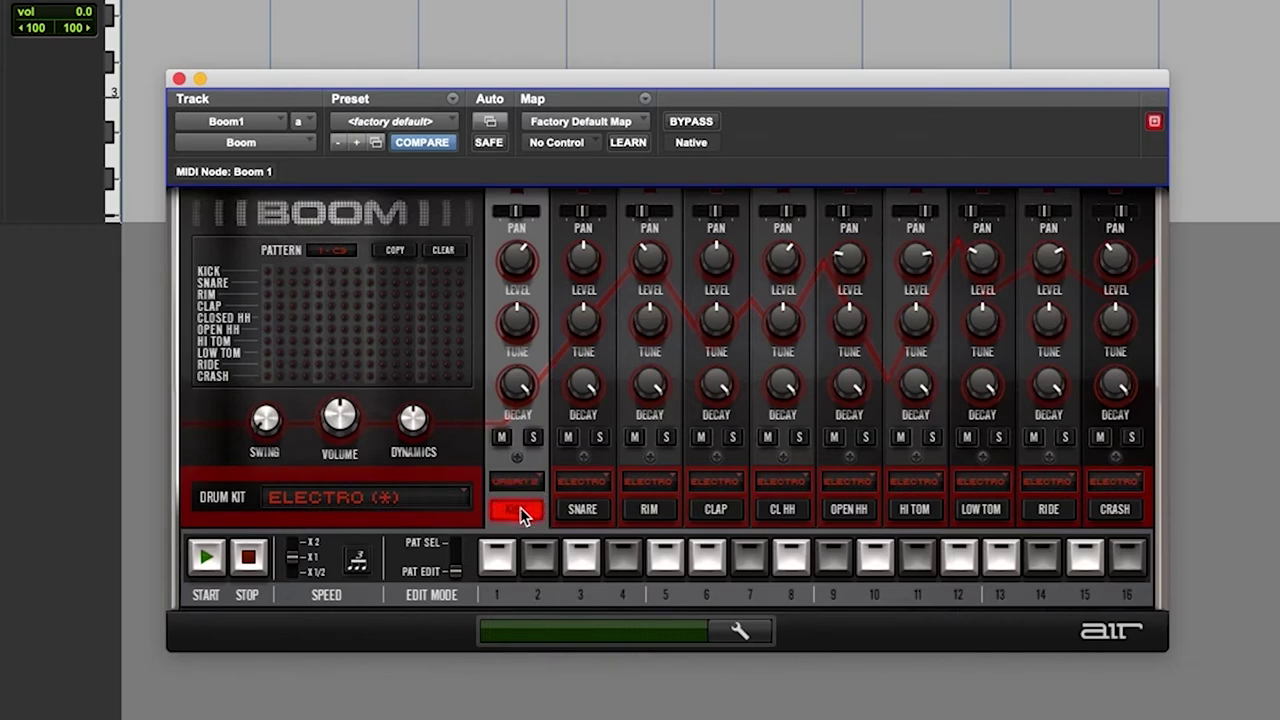
pyautogui.click(528, 482)
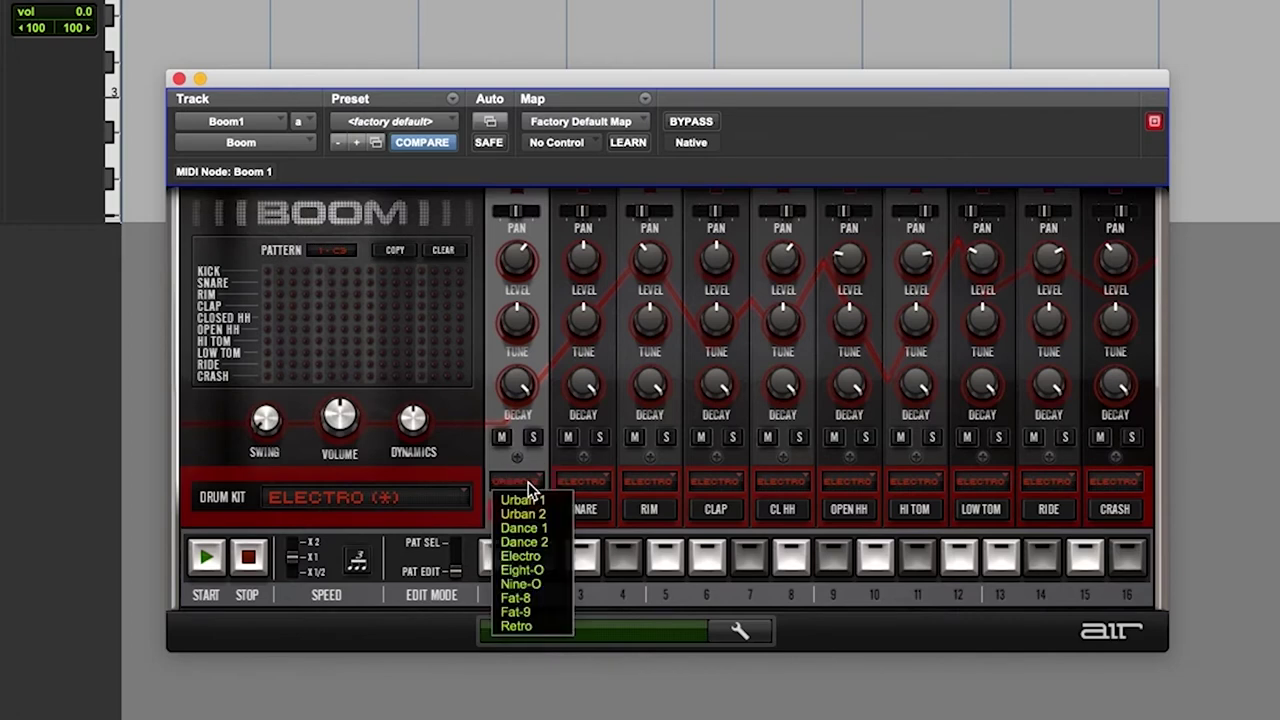
pyautogui.click(547, 584)
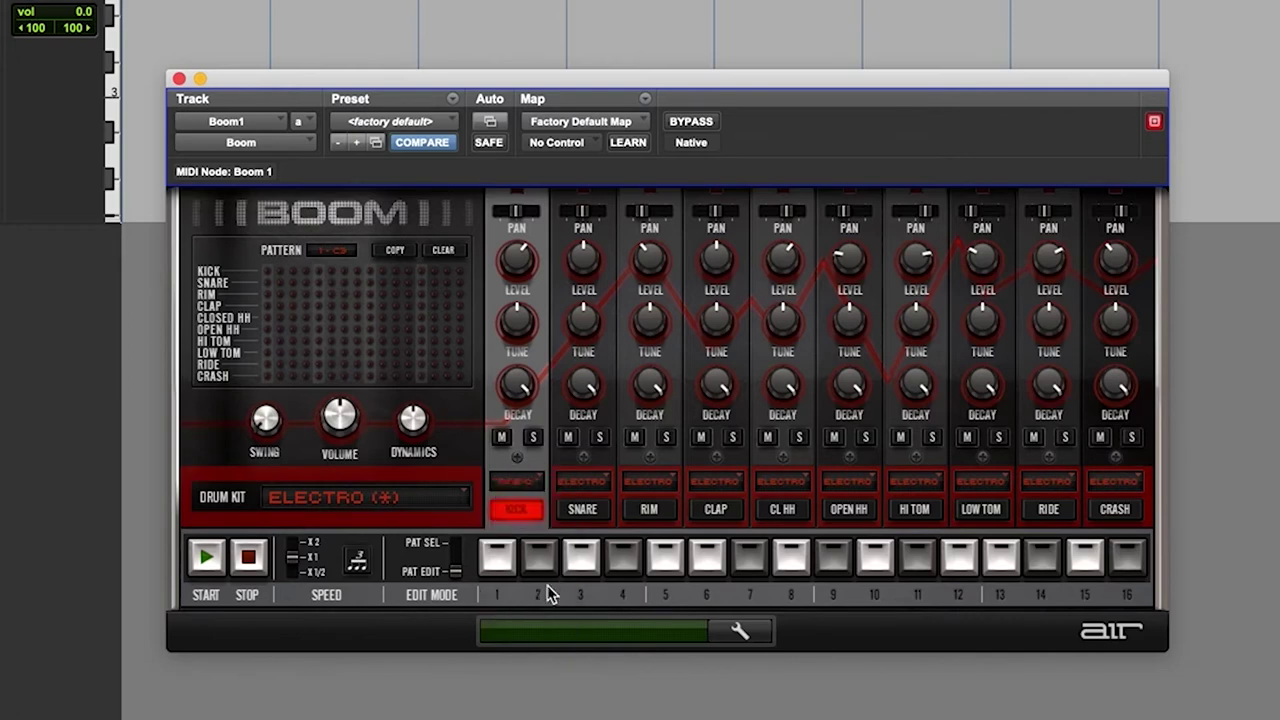
# Step: Tune the kick down to -2.94 semitones and raise its level to +4.5 dB
pyautogui.moveTo(519, 324)
pyautogui.mouseDown()
pyautogui.moveTo(520, 350)
pyautogui.moveTo(528, 332)
pyautogui.mouseUp()
pyautogui.click(512, 512)
pyautogui.click(524, 508)
pyautogui.moveTo(520, 325); pyautogui.dragTo(522, 318)
pyautogui.moveTo(528, 272); pyautogui.dragTo(522, 264)
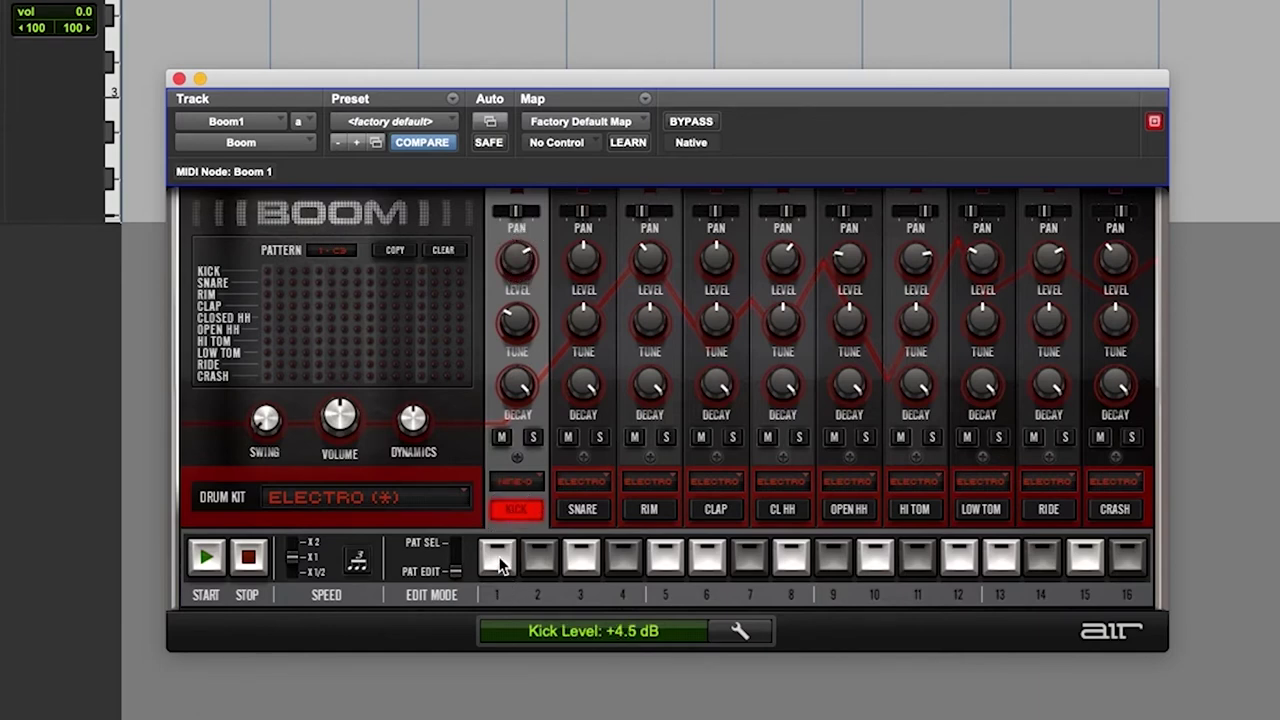
# Step: Program kick hits on steps 1 and 9, clearing steps 5 and 13, then play the pattern
pyautogui.click(498, 558)
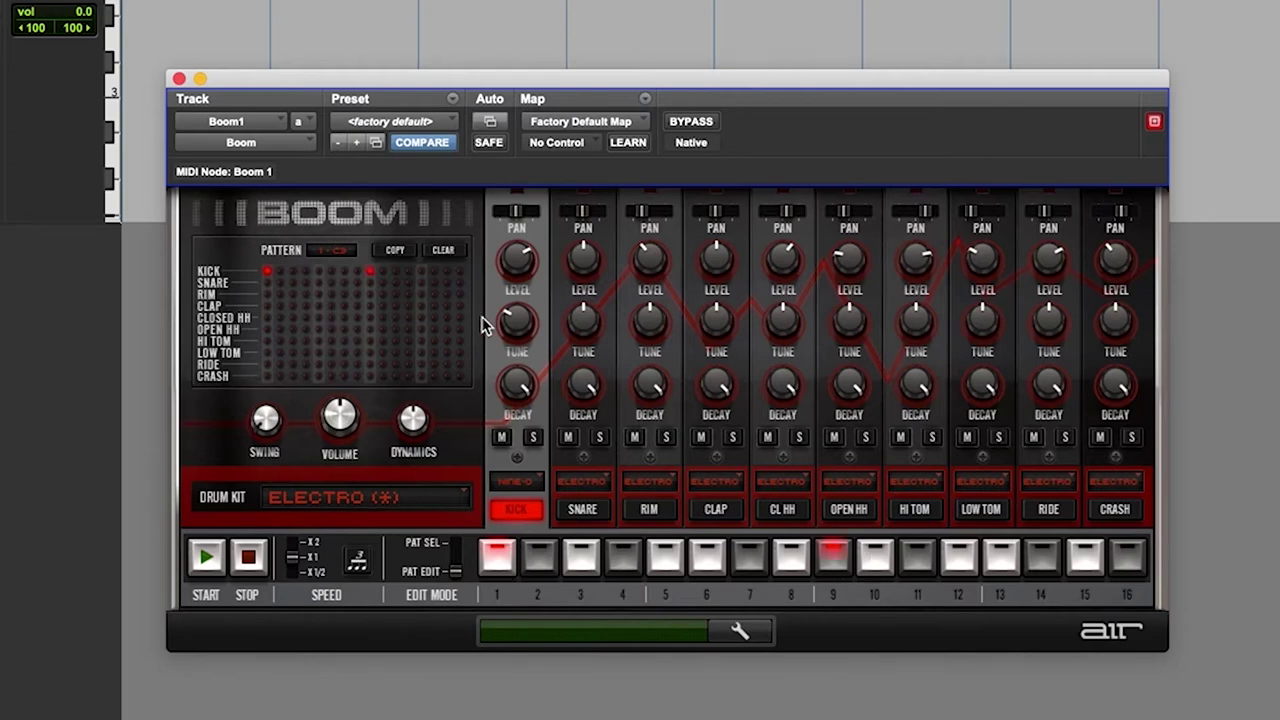
pyautogui.click(318, 272)
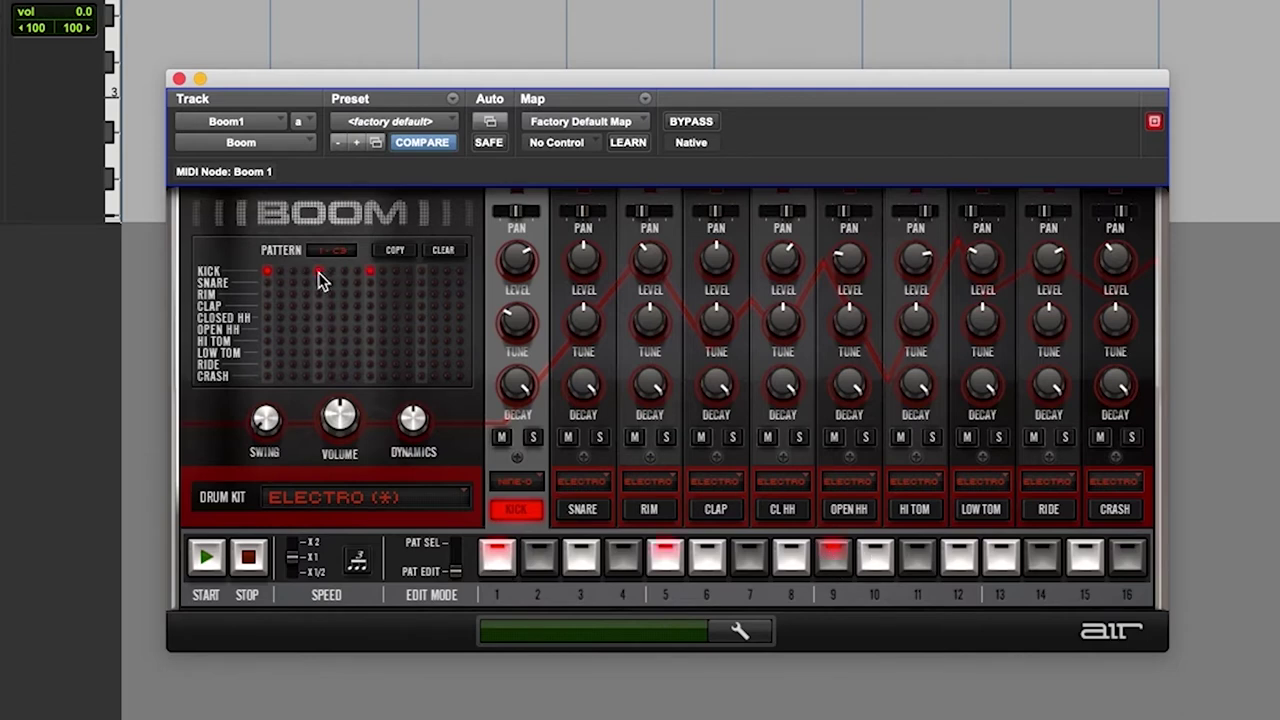
pyautogui.click(421, 272)
pyautogui.click(421, 276)
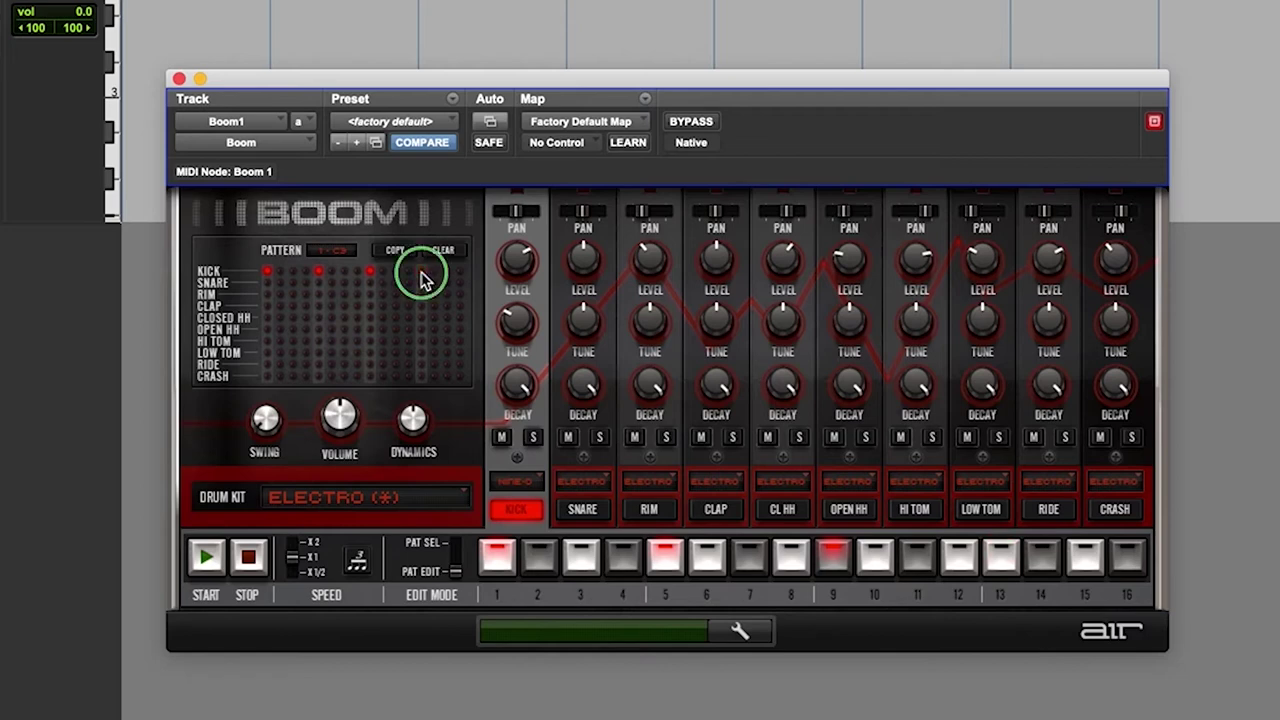
pyautogui.click(667, 558)
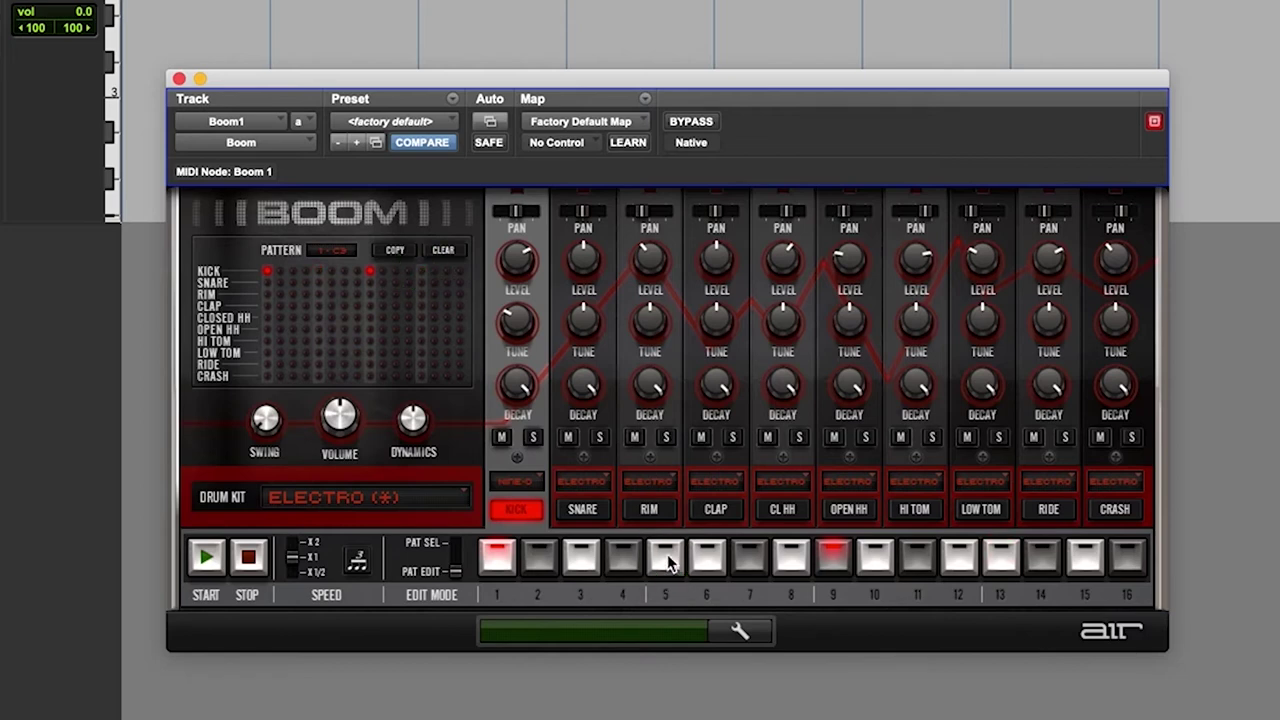
pyautogui.click(206, 556)
# Step: Stop playback, select Boom's snare voice and switch it to the Dance 2 kit
pyautogui.click(252, 562)
pyautogui.click(588, 510)
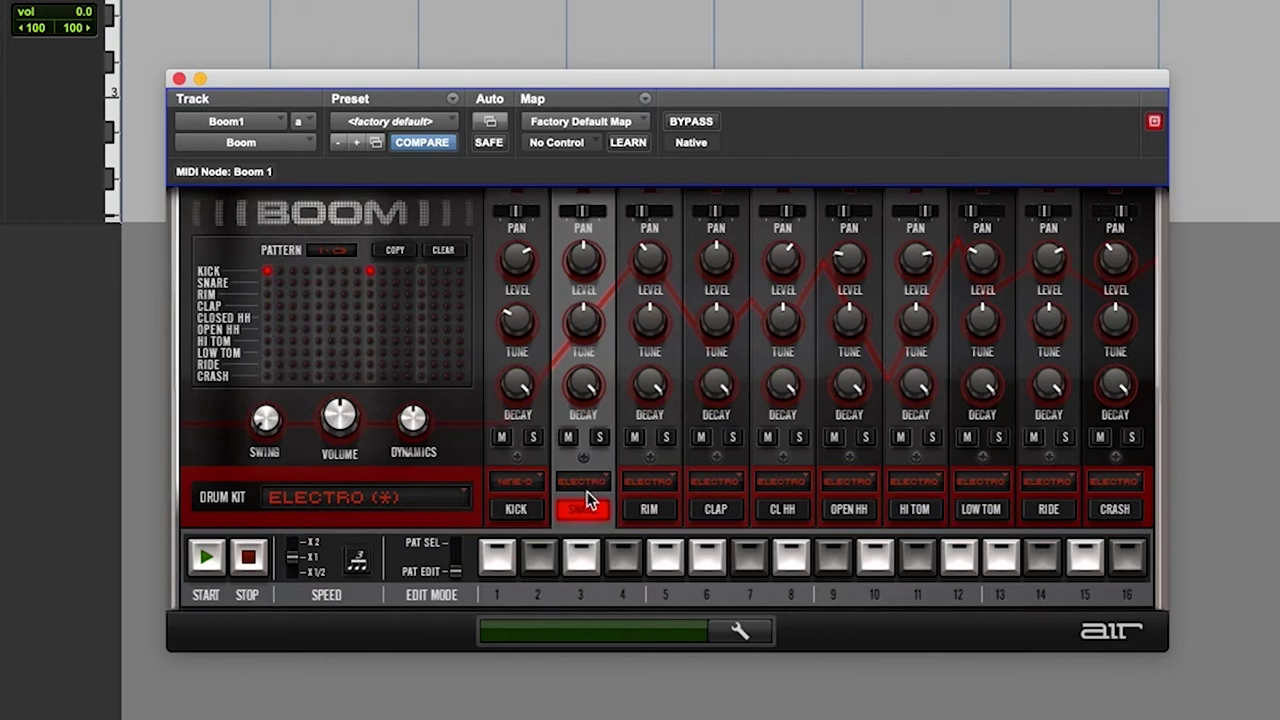
pyautogui.click(594, 484)
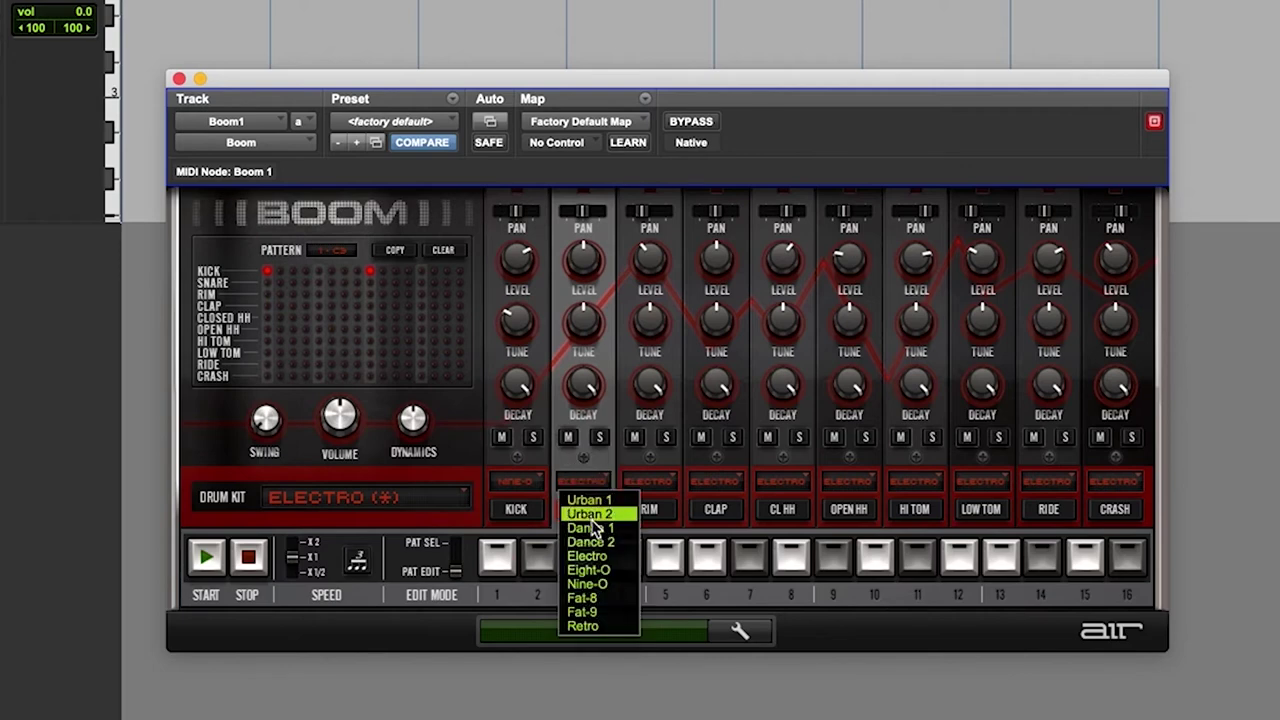
pyautogui.click(589, 512)
pyautogui.click(593, 484)
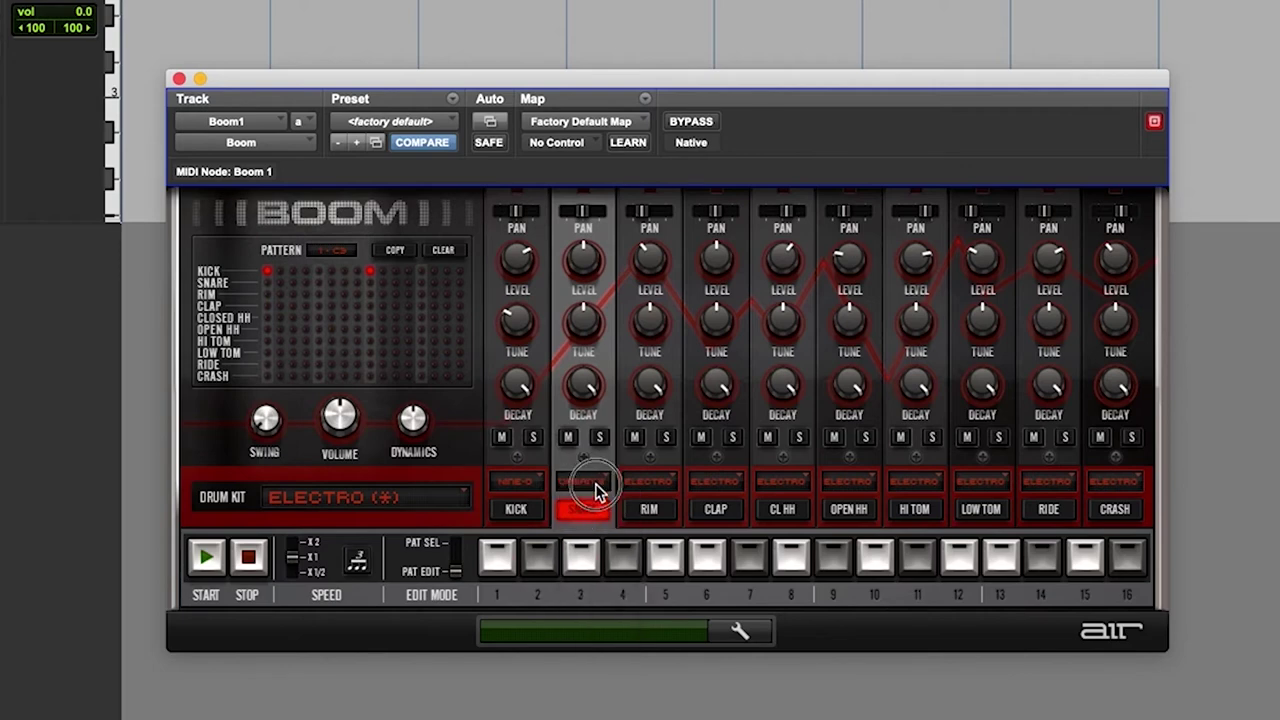
pyautogui.click(590, 541)
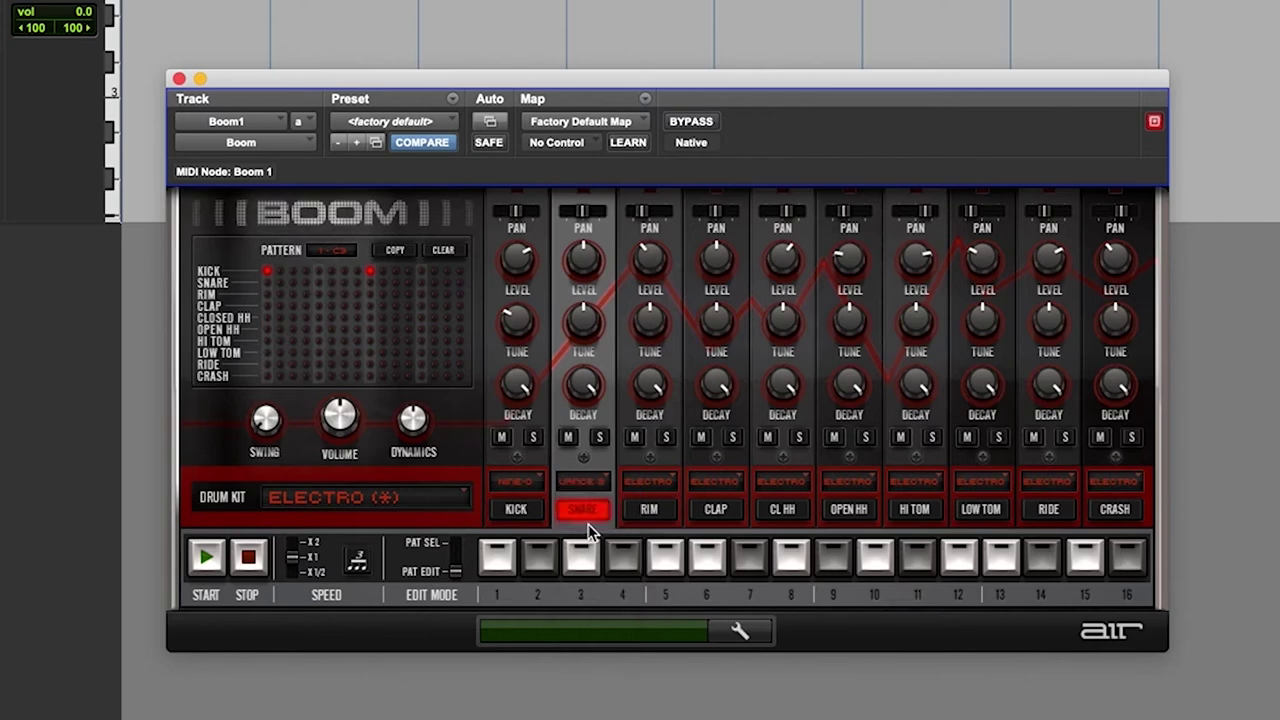
# Step: Tune the snare up slightly, add hits on steps 5 and 13, and play the pattern
pyautogui.moveTo(586, 321); pyautogui.dragTo(591, 298)
pyautogui.click(1002, 560)
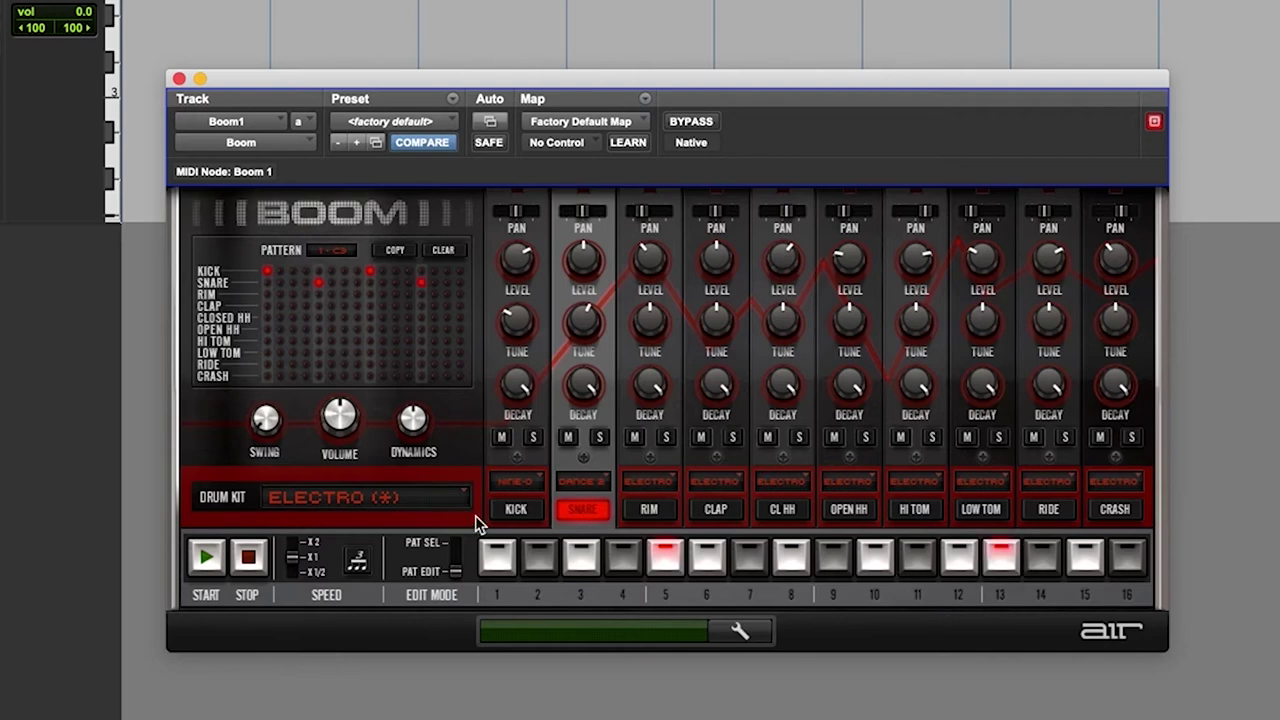
pyautogui.click(208, 556)
# Step: Add closed hi-hat hits on odd steps 1 to 15, stop playback, and move the Boom window lower
pyautogui.click(784, 509)
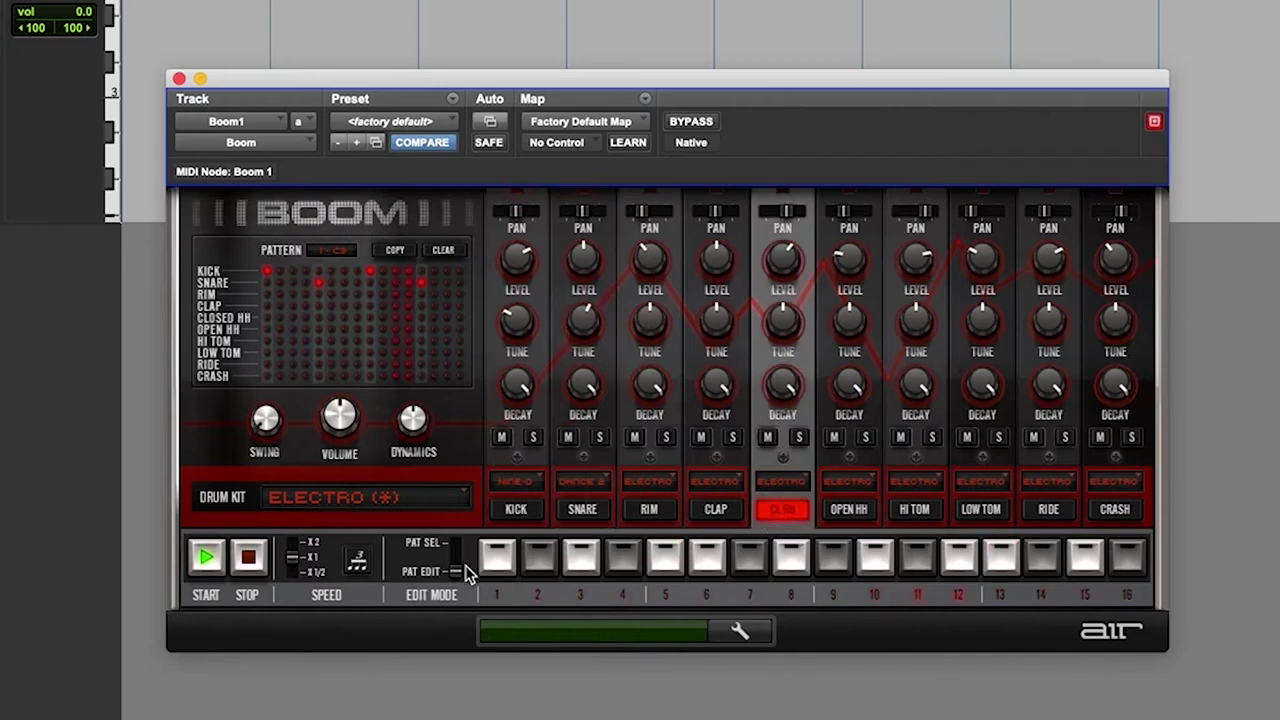
pyautogui.click(497, 556)
pyautogui.click(577, 562)
pyautogui.click(670, 562)
pyautogui.click(749, 562)
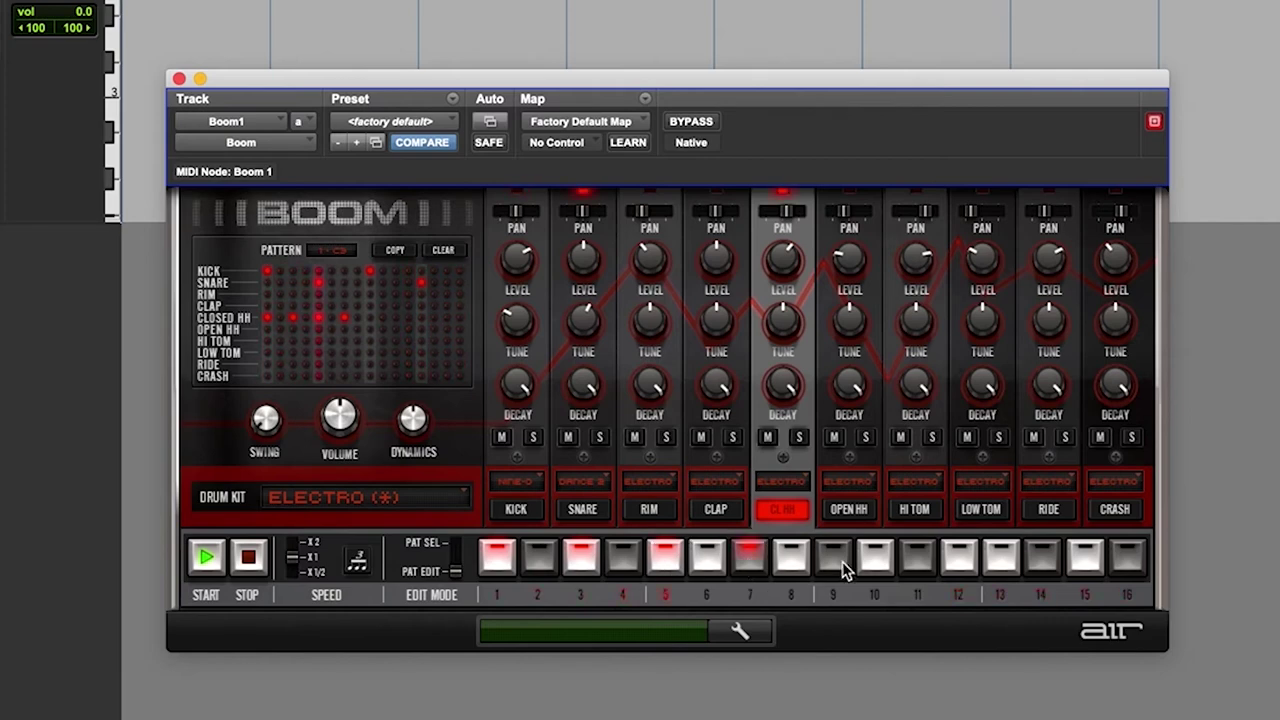
pyautogui.click(836, 562)
pyautogui.click(922, 567)
pyautogui.click(1010, 562)
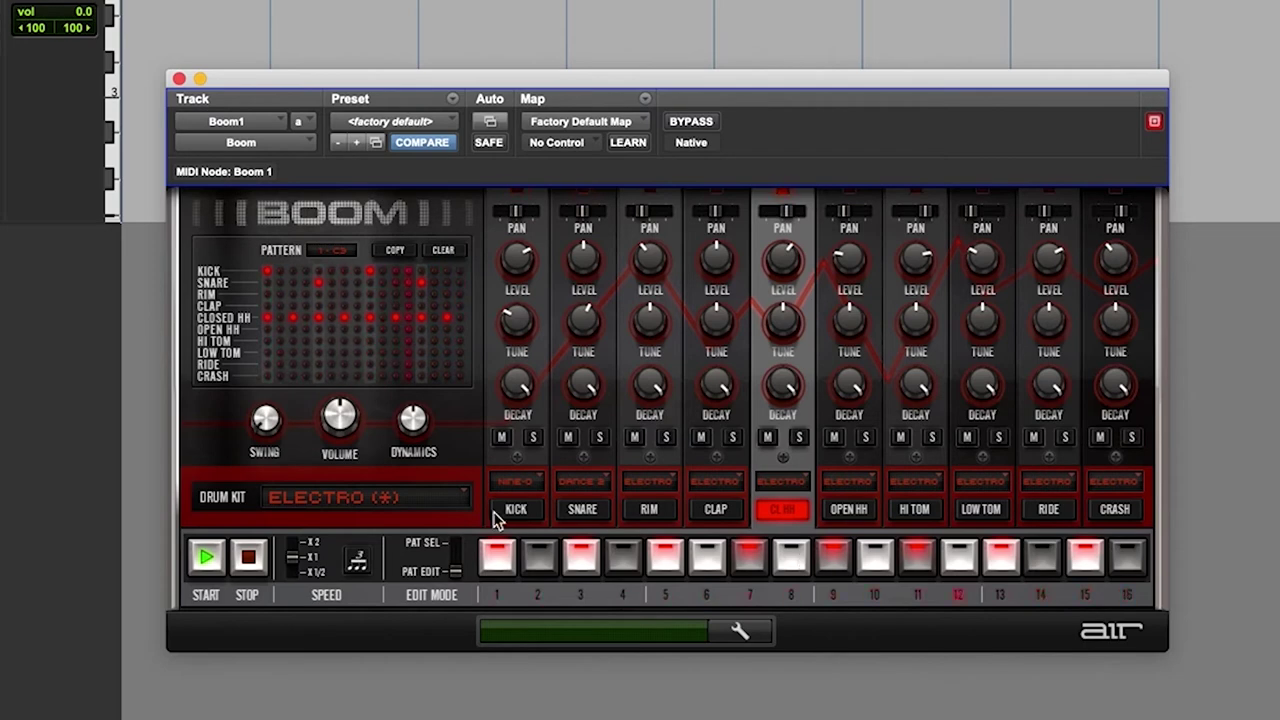
pyautogui.click(250, 555)
pyautogui.moveTo(486, 76); pyautogui.dragTo(554, 252)
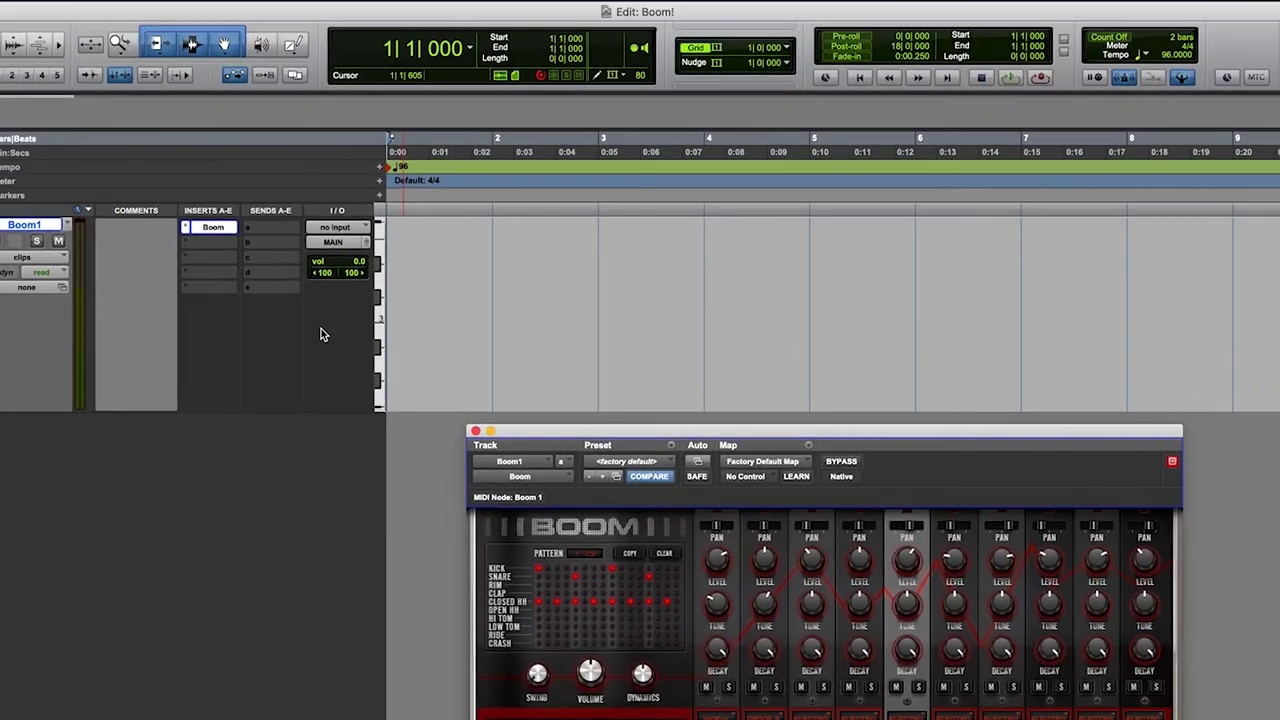
# Step: Select the Pencil tool and switch the Boom1 track to its MIDI notes view
pyautogui.click(295, 46)
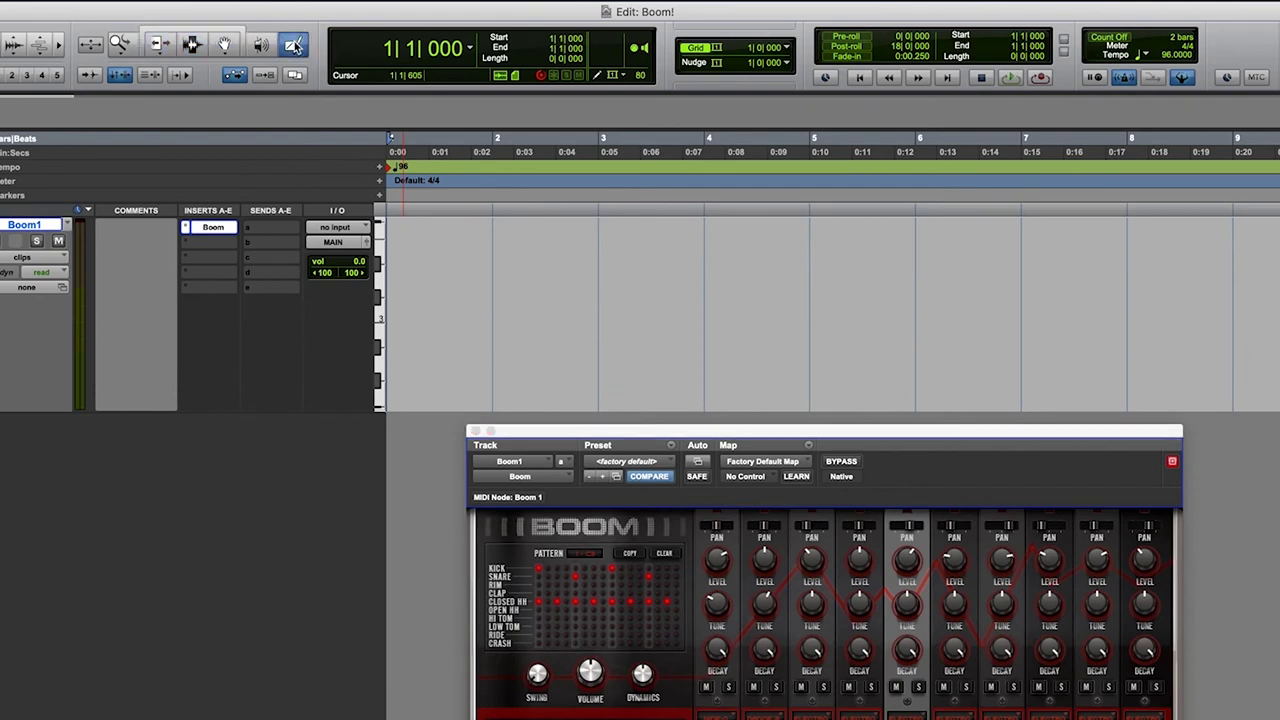
pyautogui.hotkey('ctrl', '-')
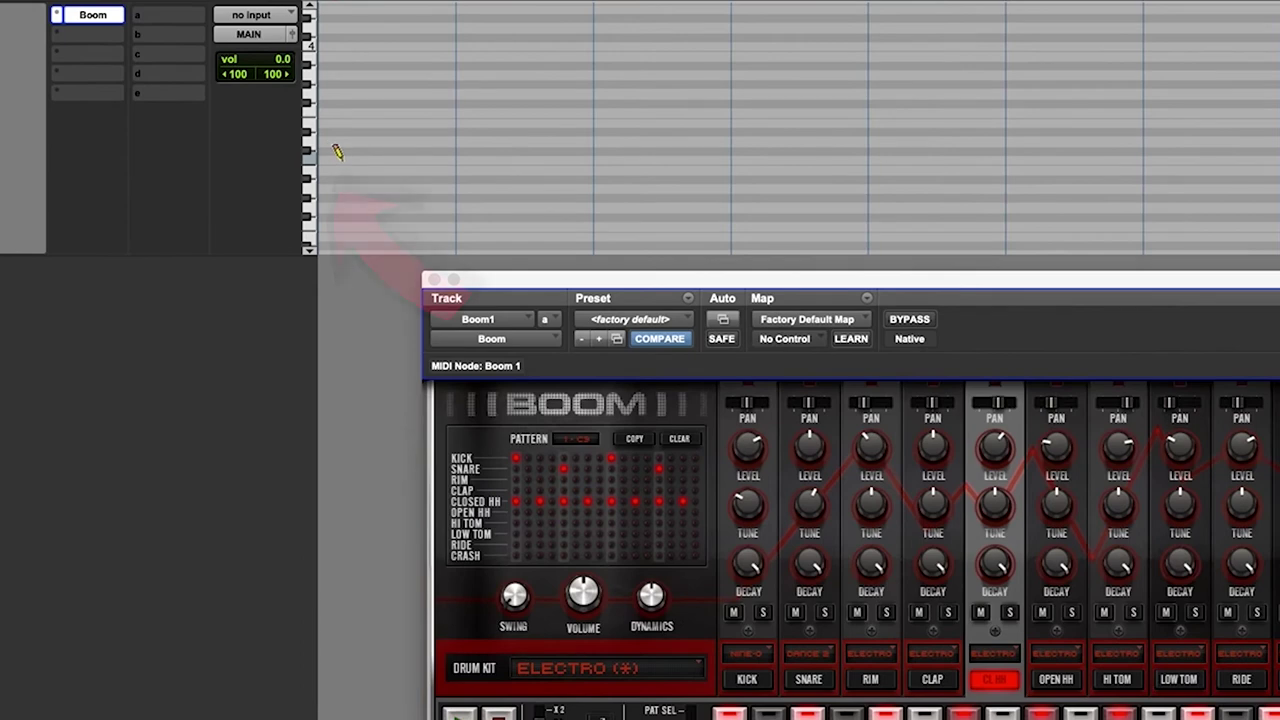
# Step: Pencil one-bar C3 notes into bars 1 and 2 of Boom1, playing back in between
pyautogui.click(336, 158)
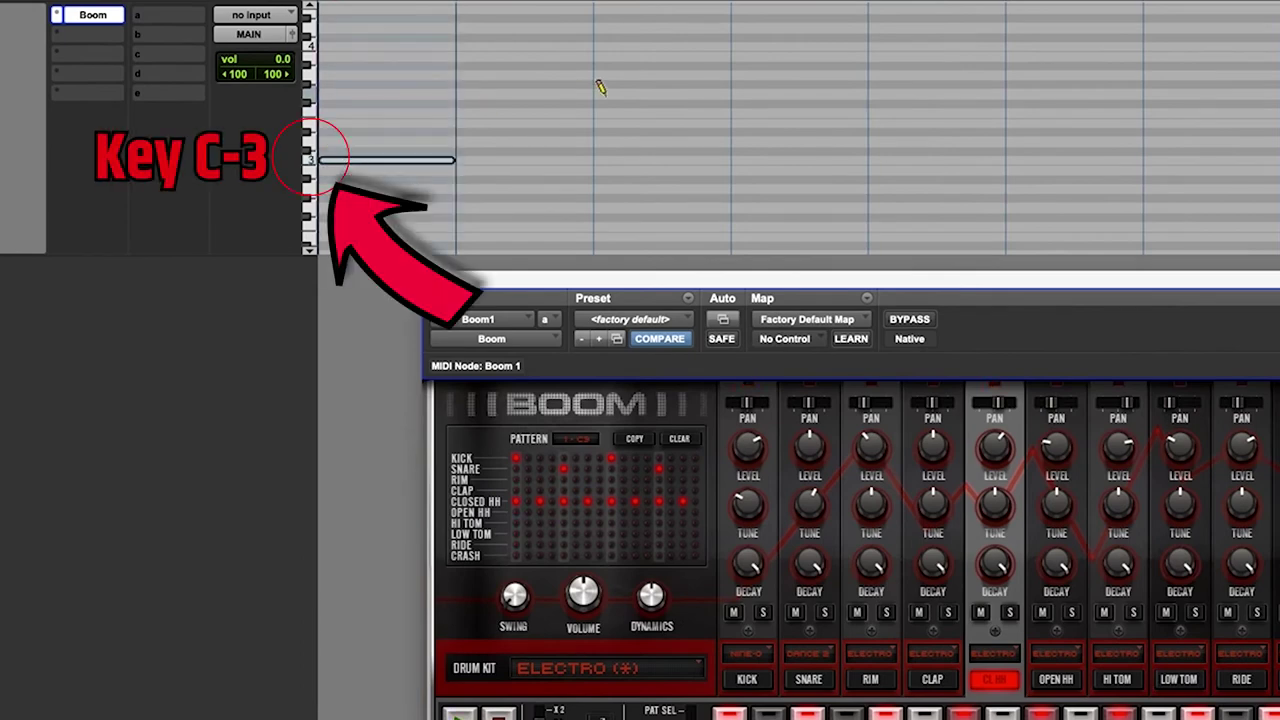
pyautogui.press('space')
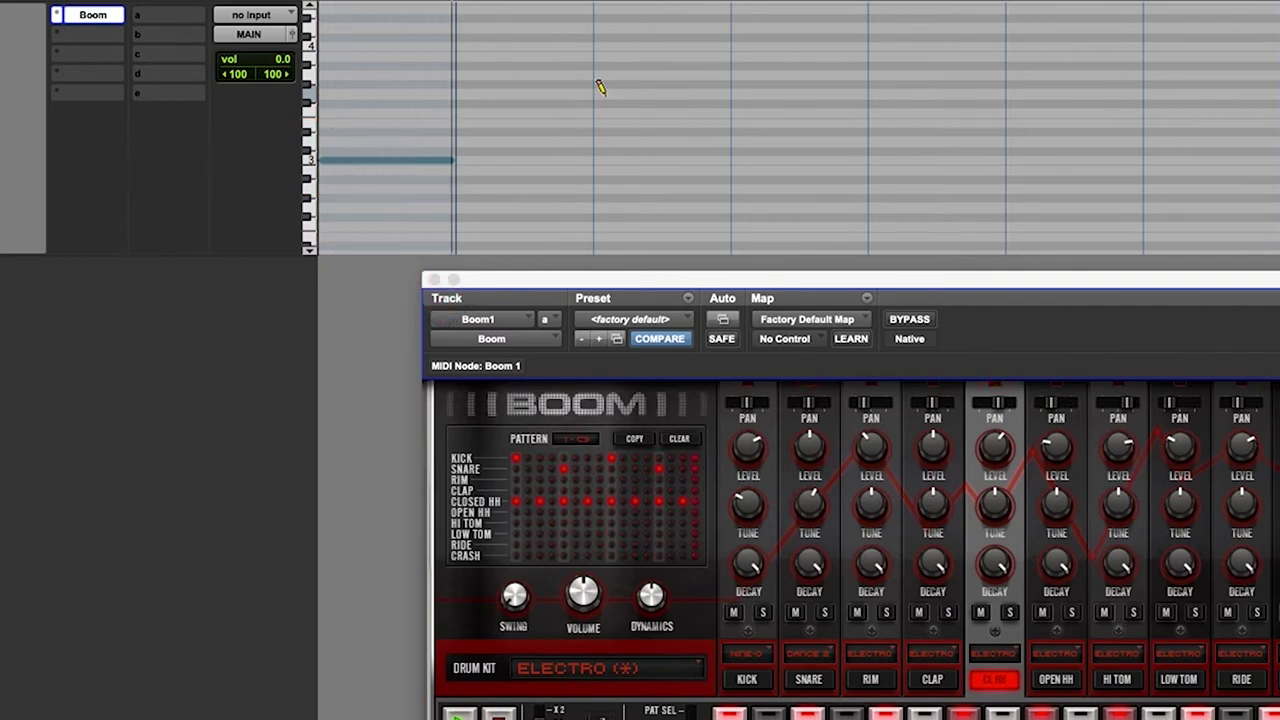
pyautogui.click(530, 160)
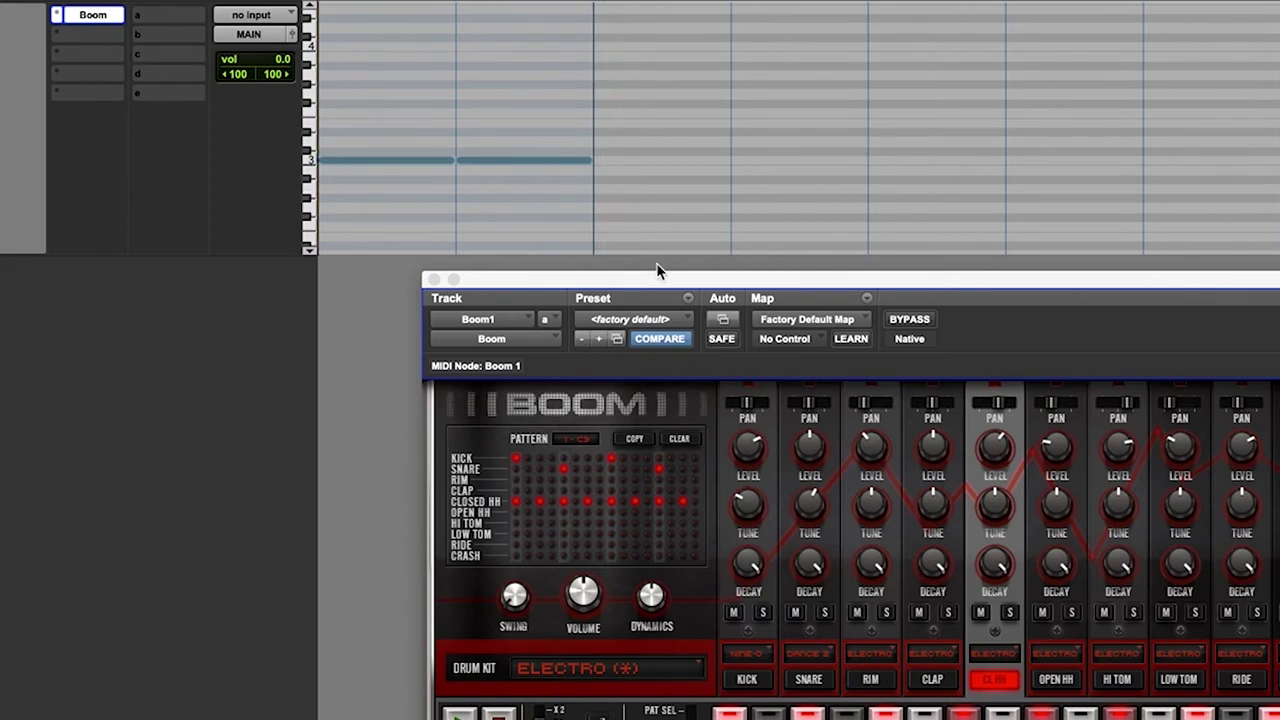
pyautogui.moveTo(656, 281); pyautogui.dragTo(632, 192)
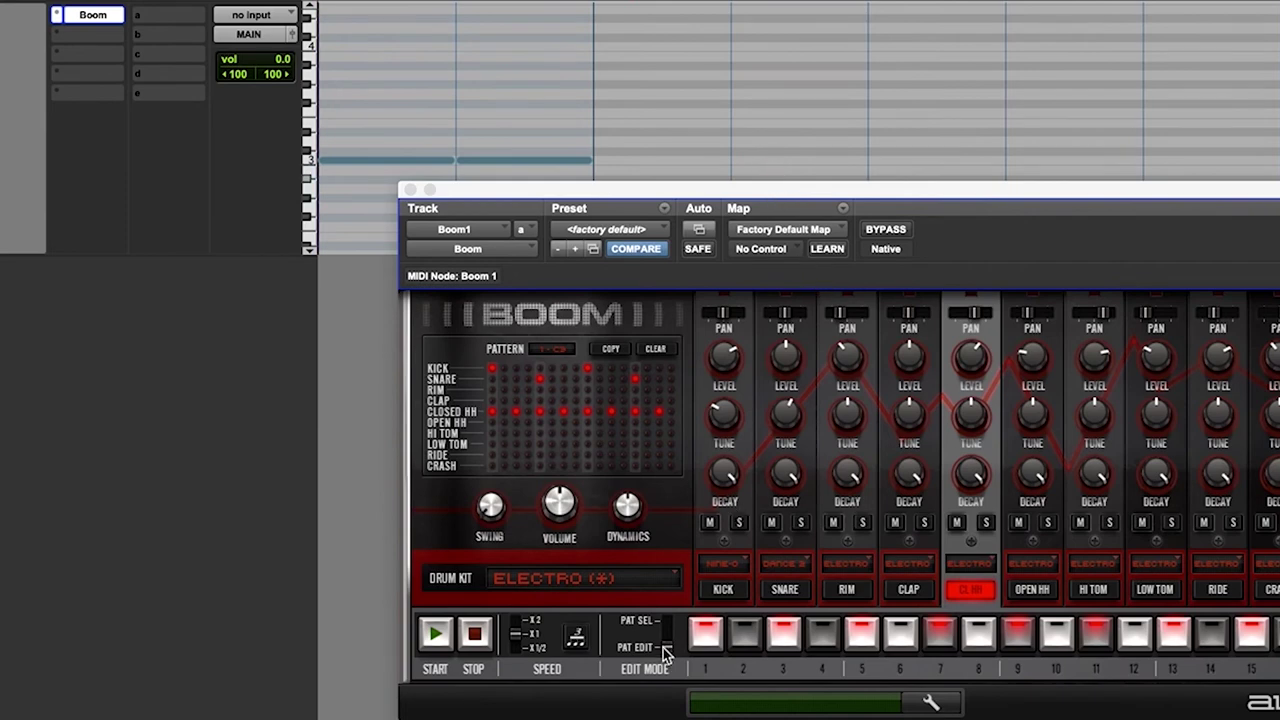
# Step: Switch Boom to PAT SEL mode, copy pattern 1 onto pad 2, and select pattern 2
pyautogui.click(660, 625)
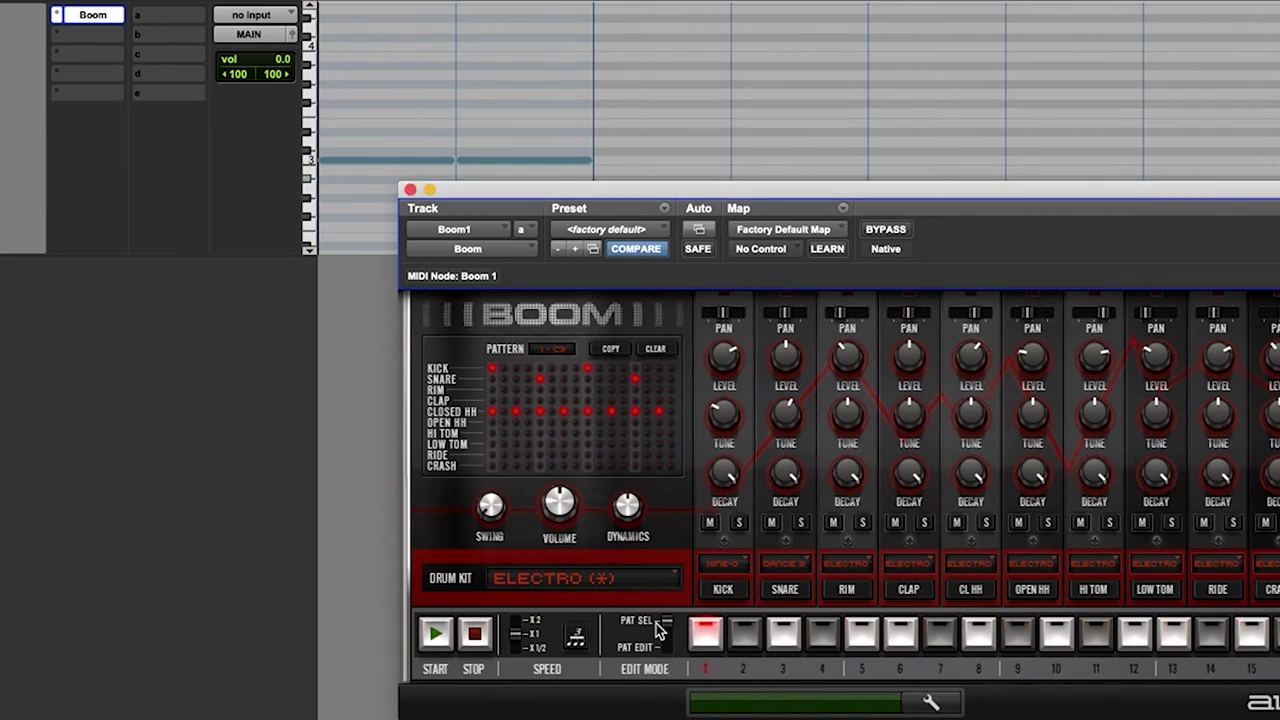
pyautogui.click(611, 349)
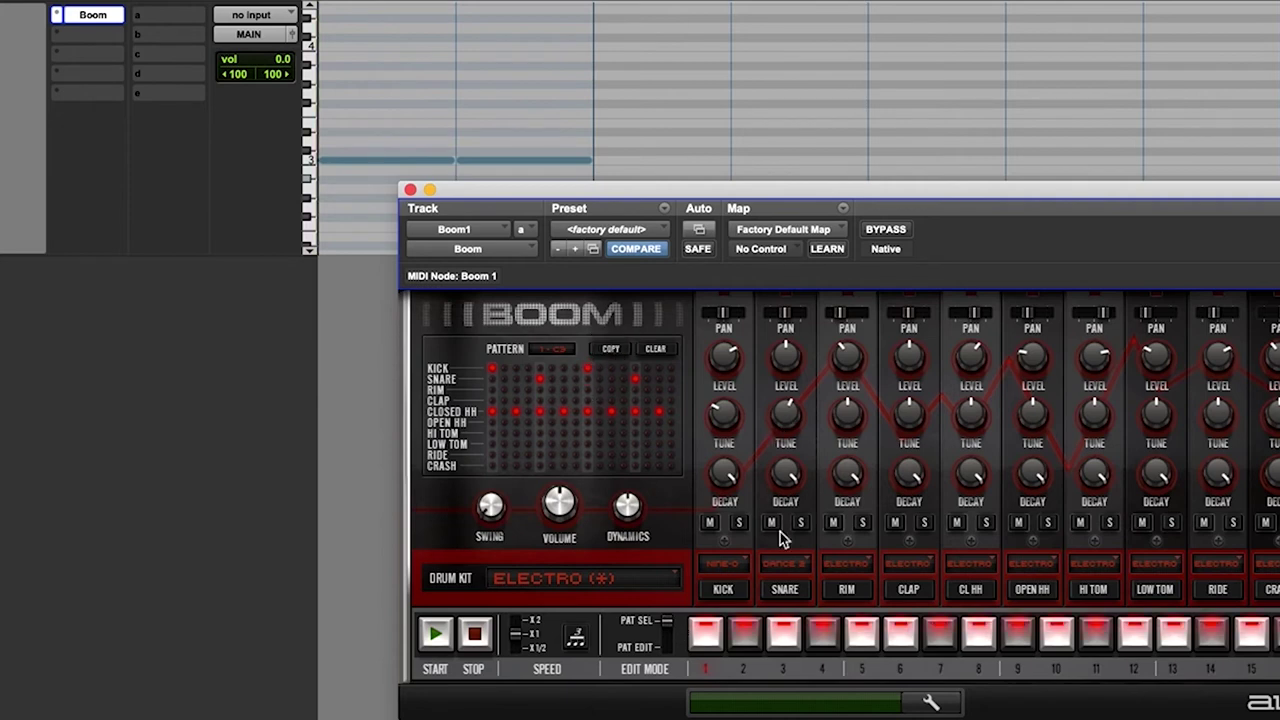
pyautogui.click(748, 636)
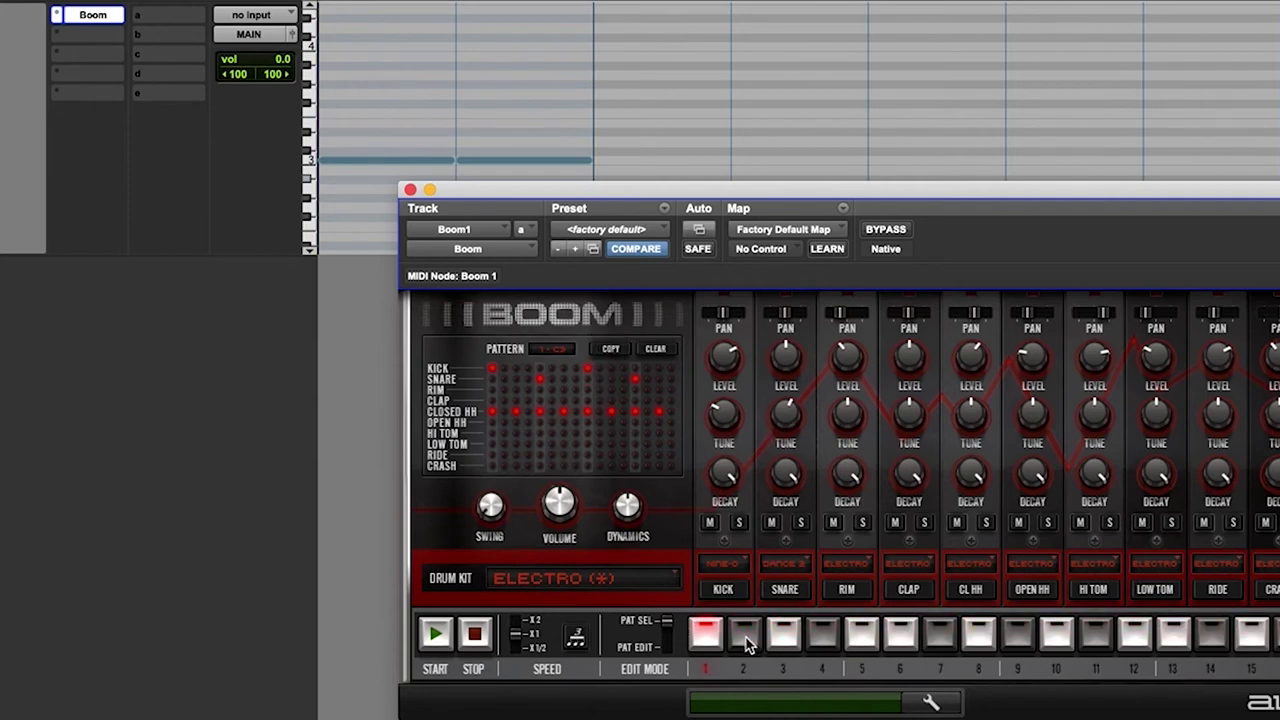
pyautogui.click(746, 636)
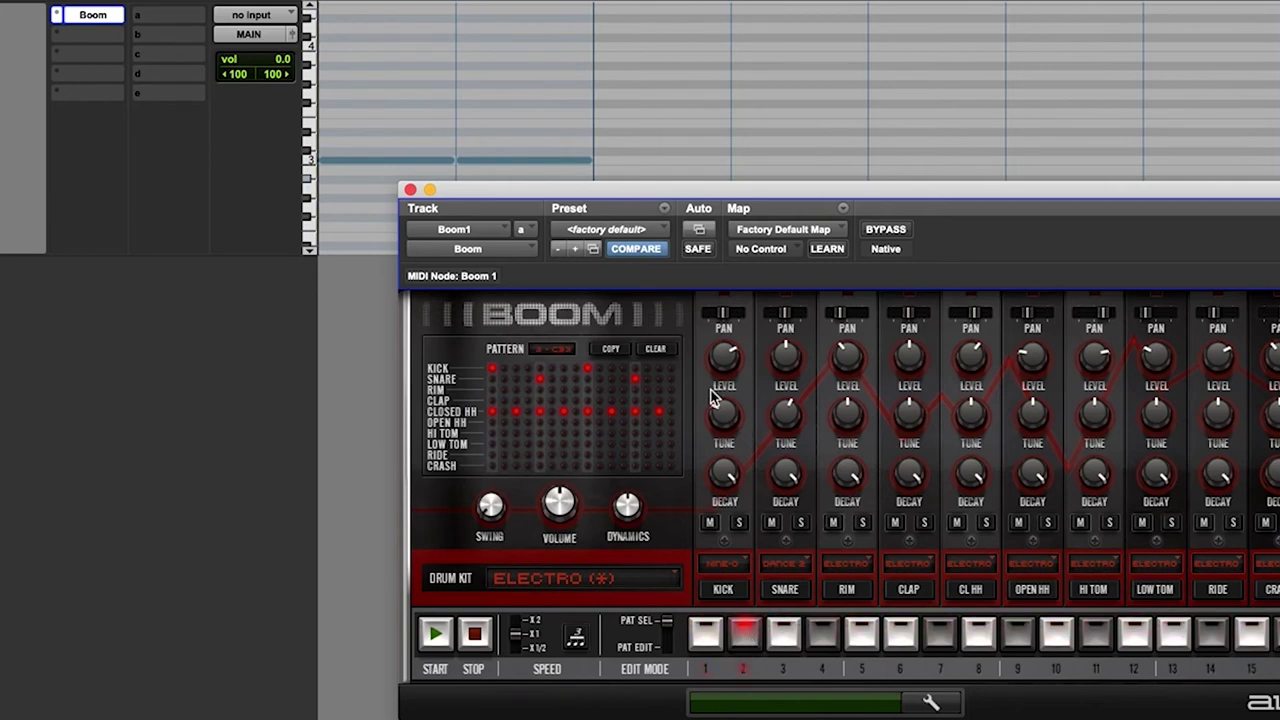
# Step: Add a kick on step 5 and a snare on step 9 to Boom's pattern 2
pyautogui.click(735, 591)
pyautogui.click(862, 634)
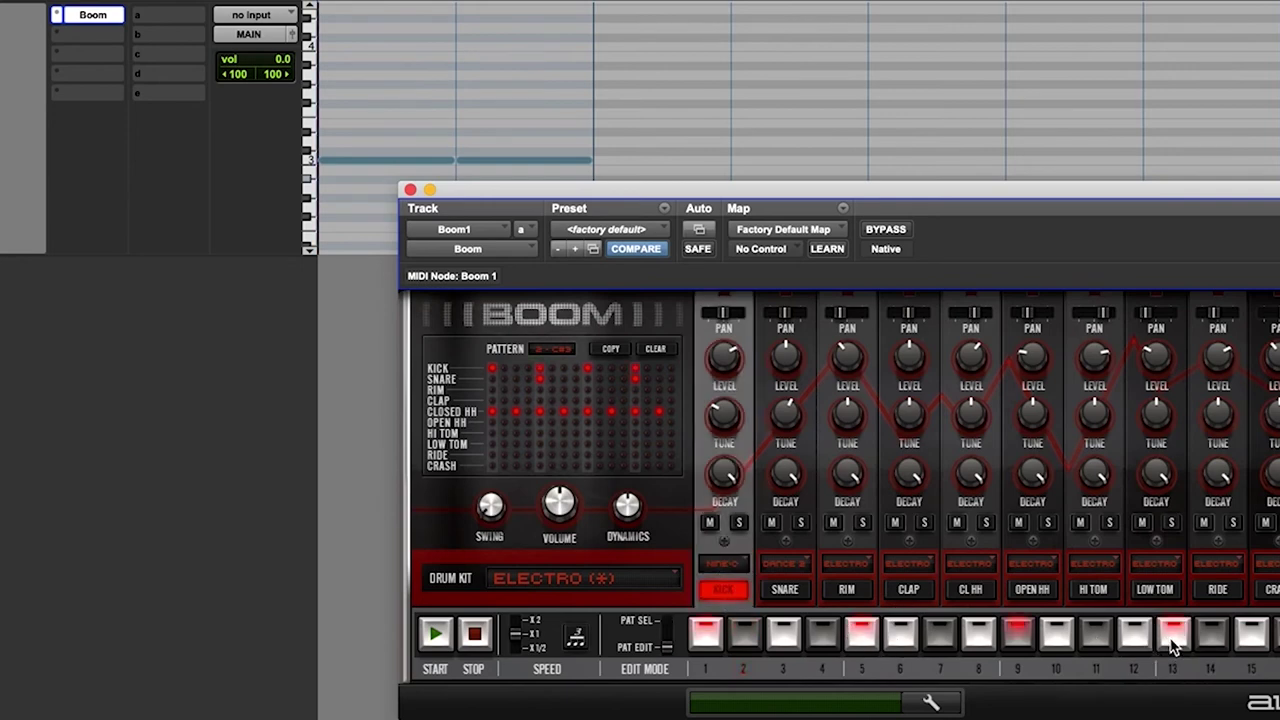
pyautogui.click(784, 589)
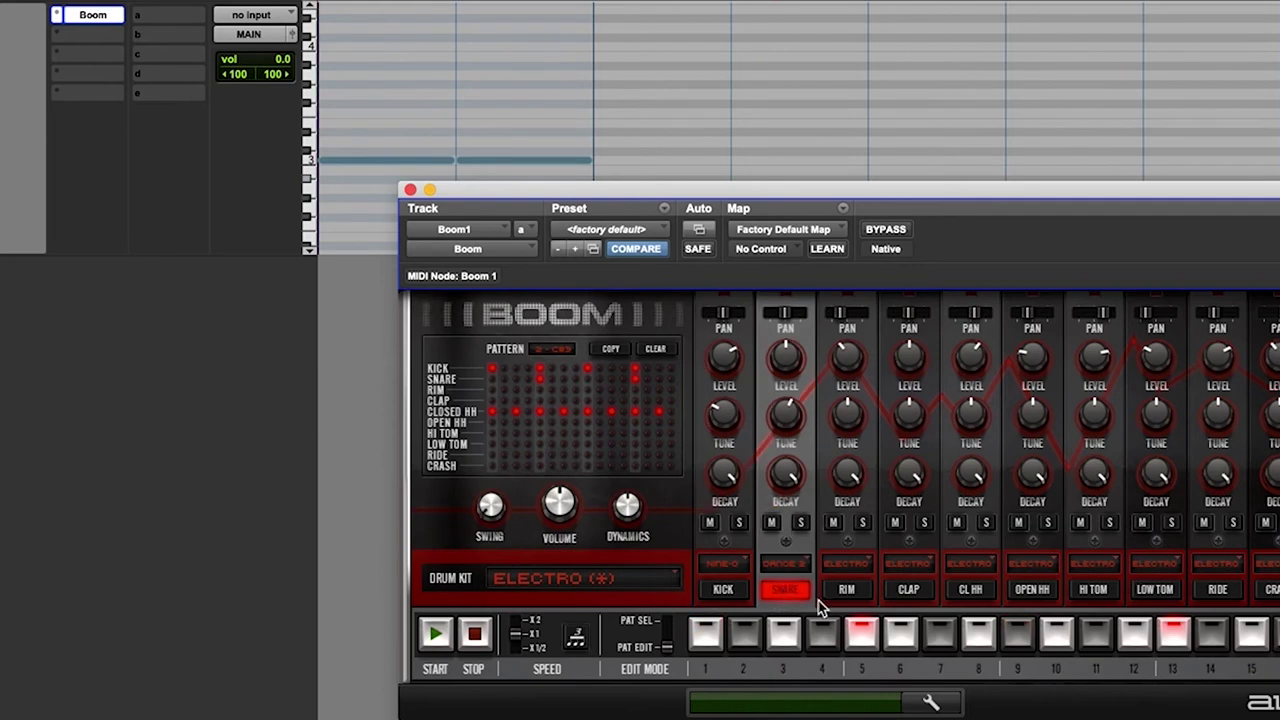
pyautogui.click(1016, 634)
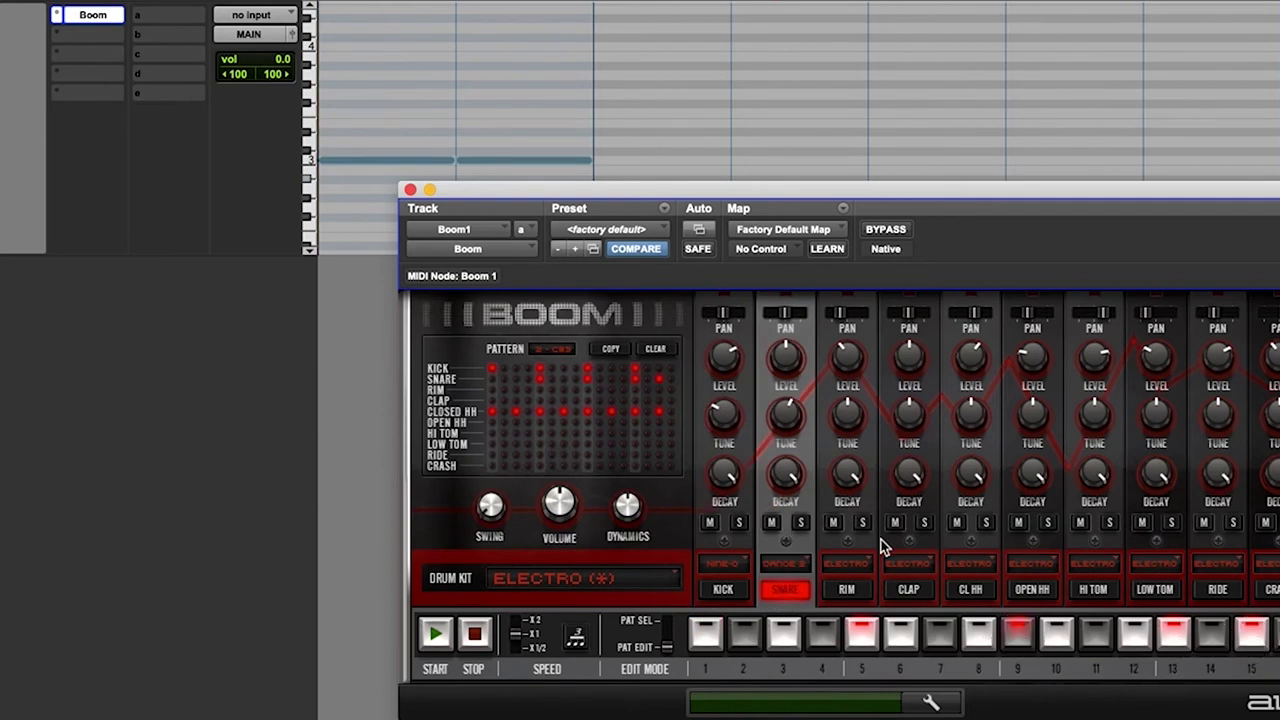
# Step: Add closed hi-hats on steps 6 and 10, then audition the edited pattern
pyautogui.click(1030, 588)
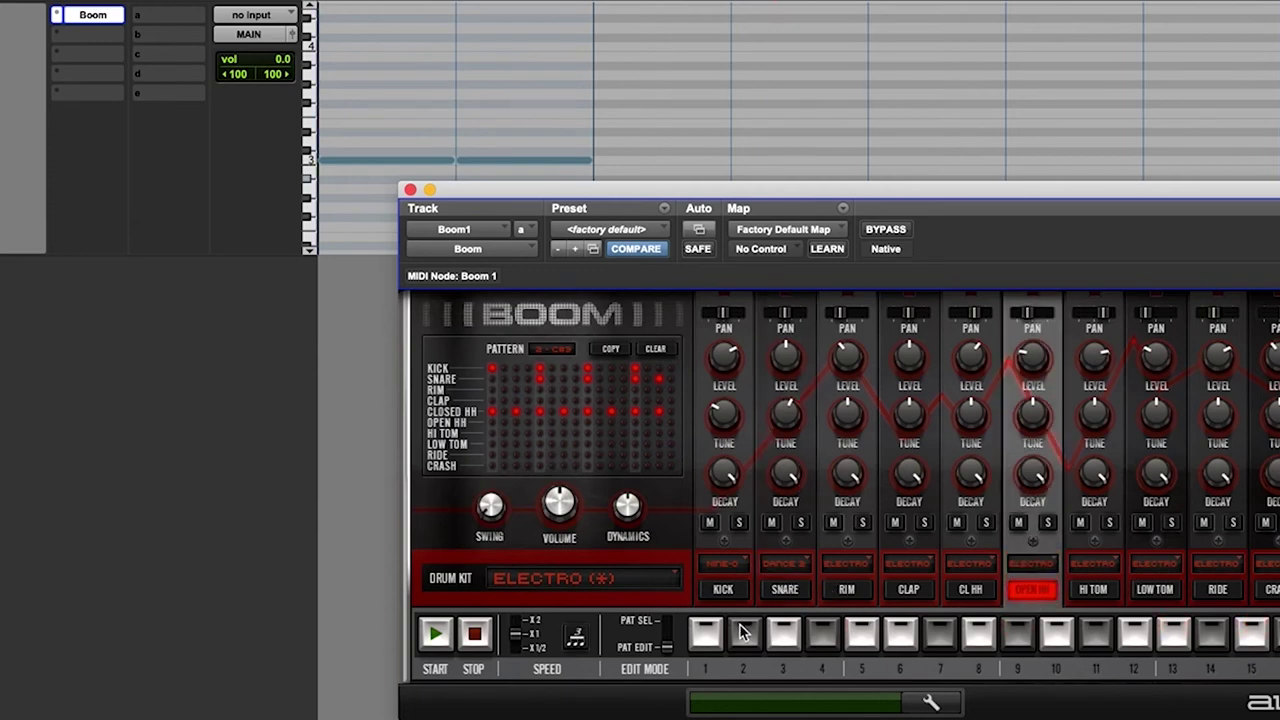
pyautogui.click(967, 590)
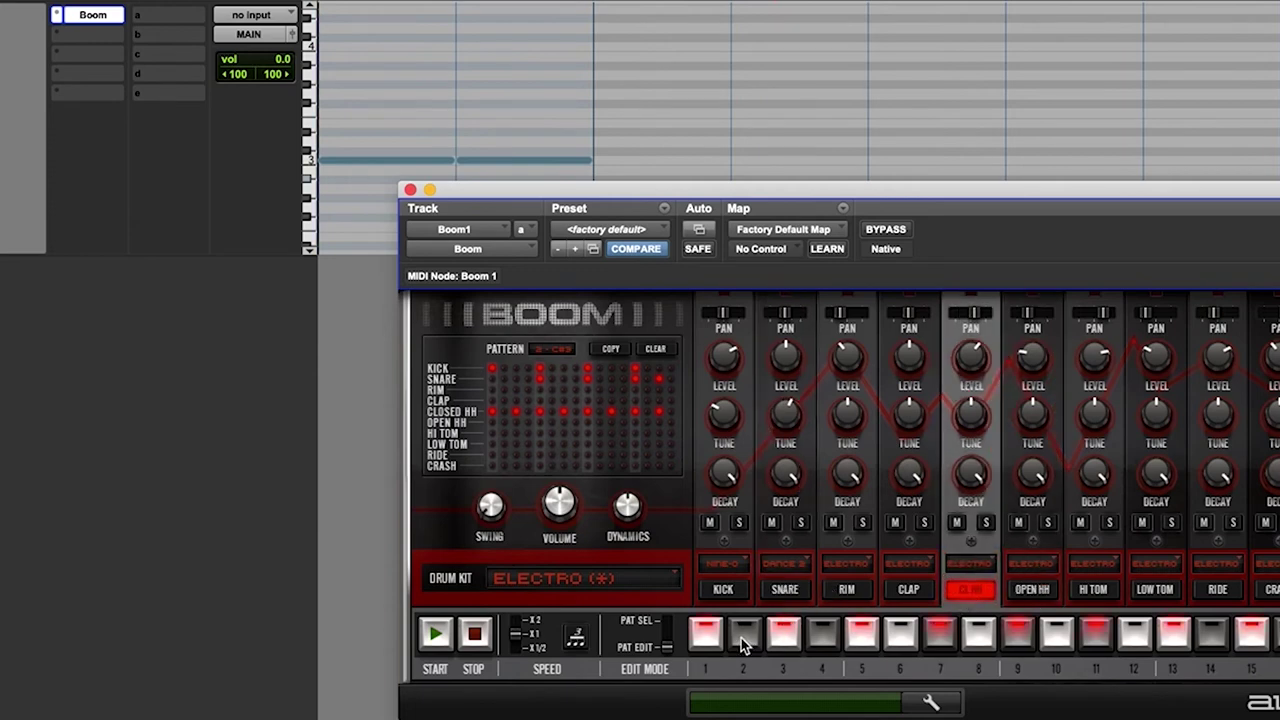
pyautogui.click(905, 634)
pyautogui.click(1055, 634)
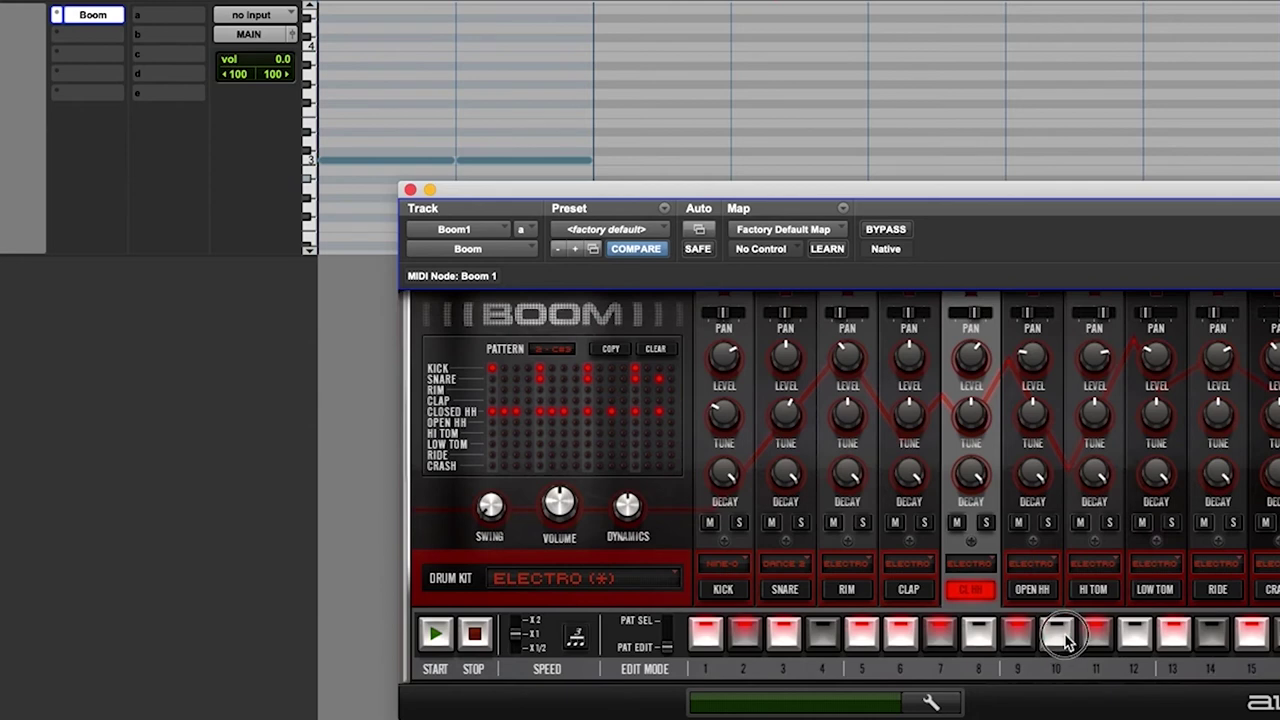
pyautogui.click(1032, 590)
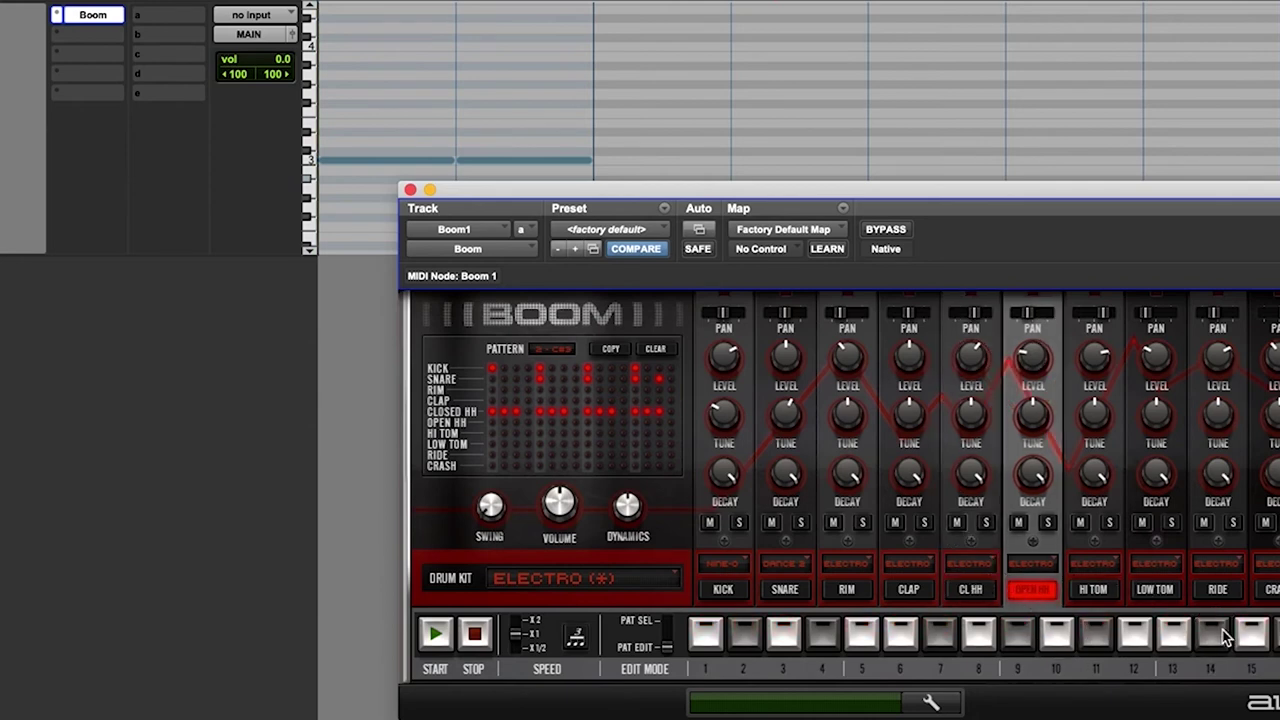
pyautogui.click(439, 636)
pyautogui.moveTo(697, 198); pyautogui.dragTo(703, 311)
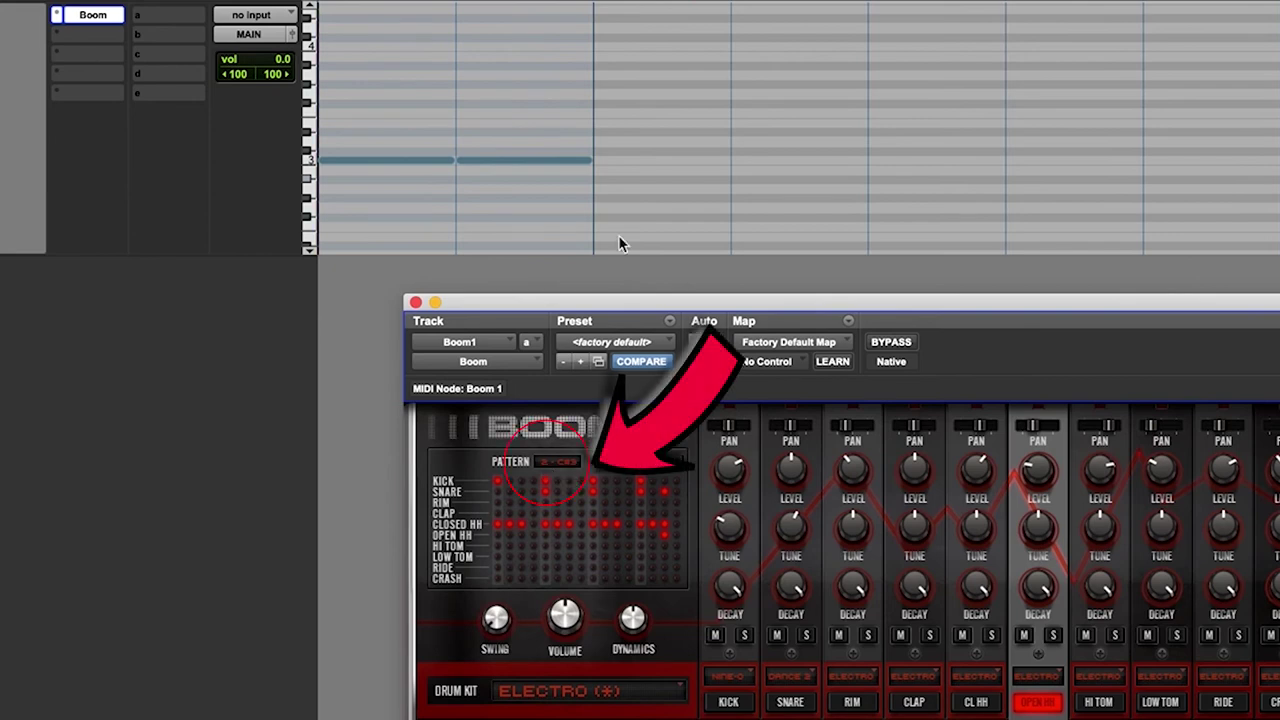
# Step: Pencil one-bar C#3 notes into bars 3 and 4, then play back all four bars
pyautogui.click(616, 151)
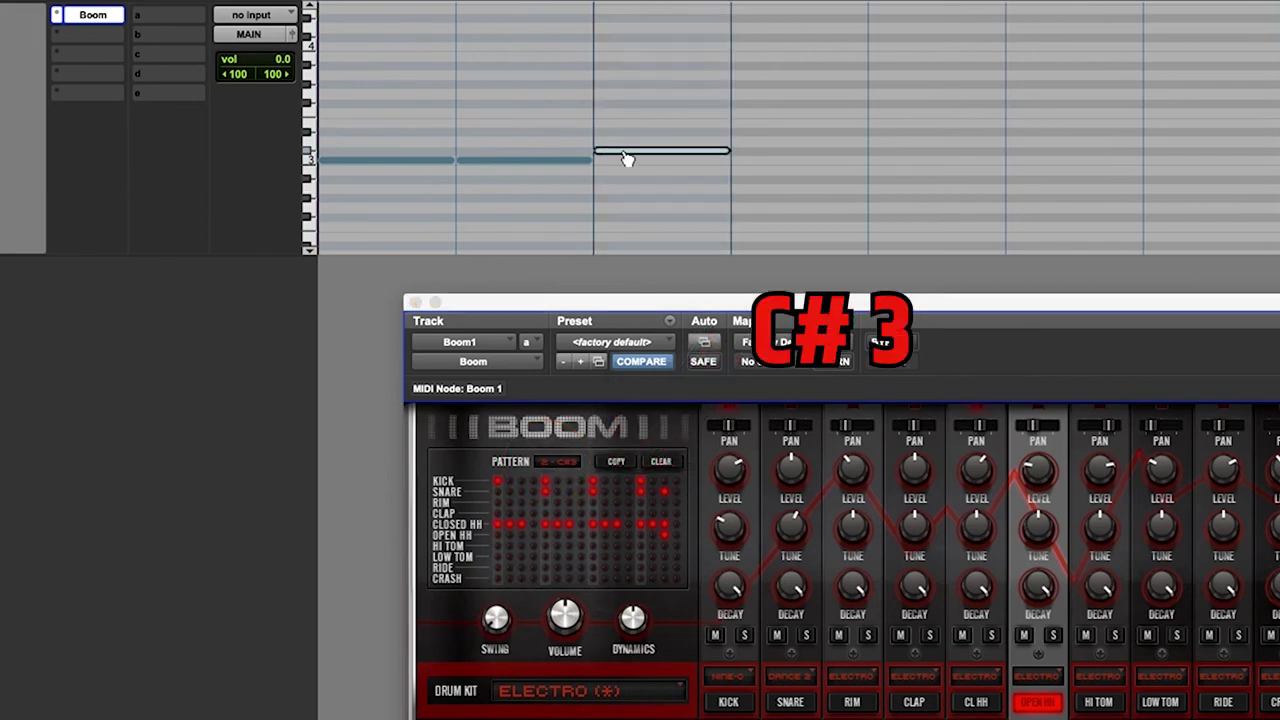
pyautogui.click(784, 151)
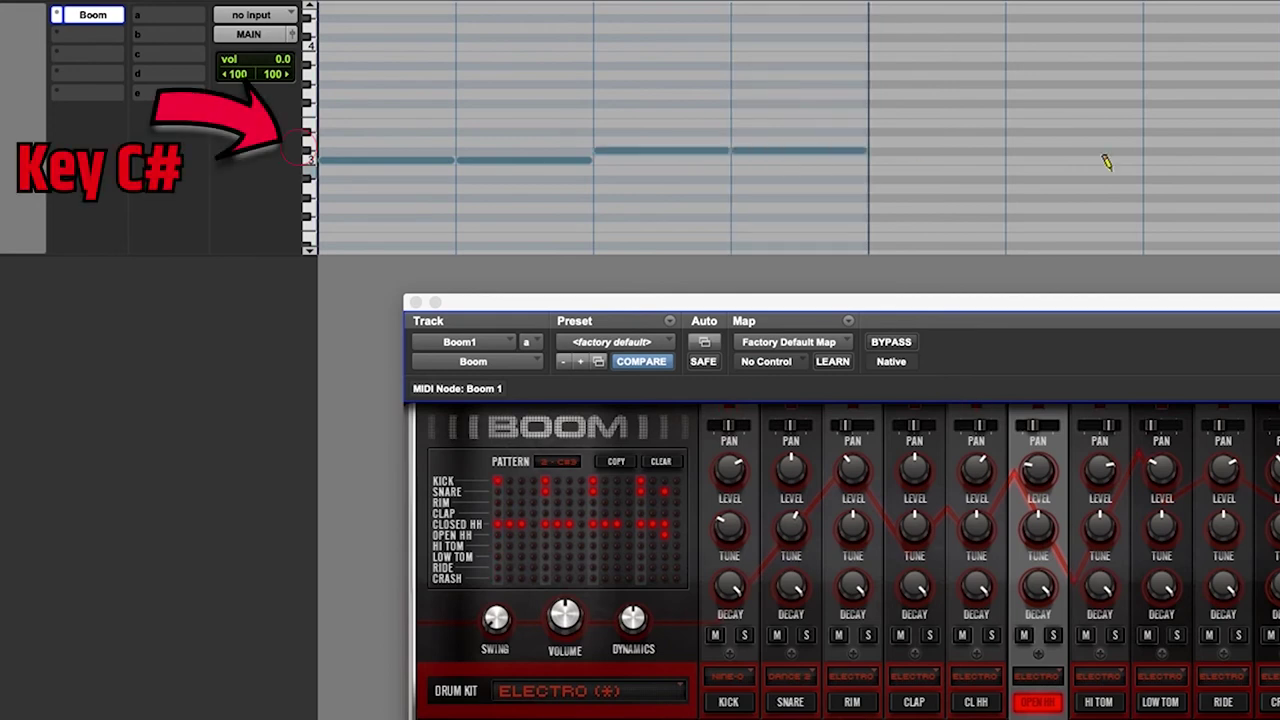
pyautogui.press('space')
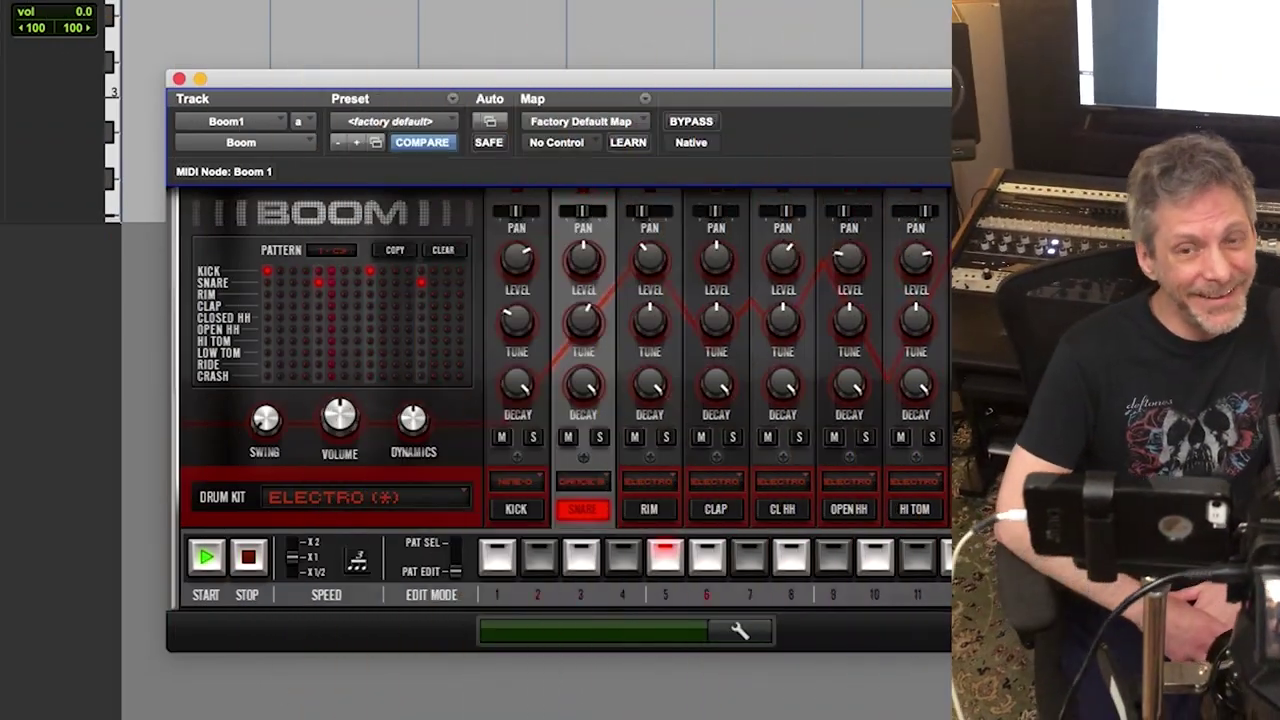
# Step: Show the CL HH steps of Boom's first pattern, with hits on steps 1 and 3
pyautogui.click(782, 510)
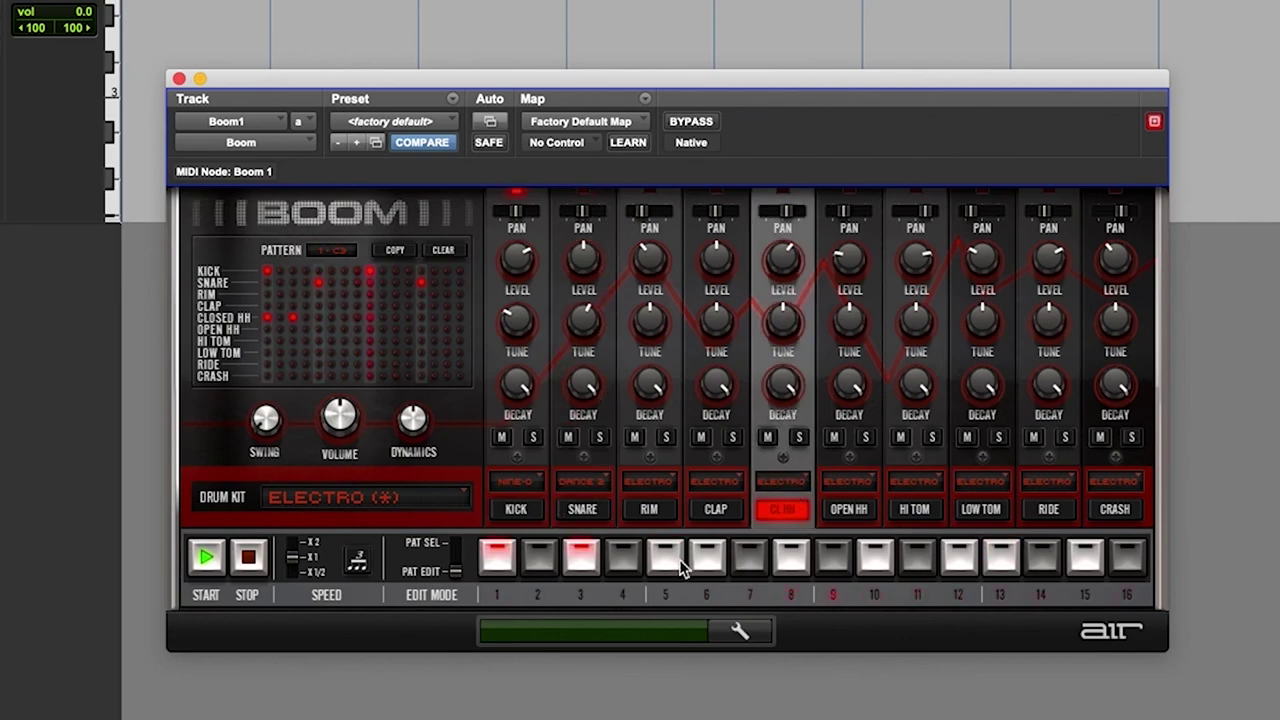